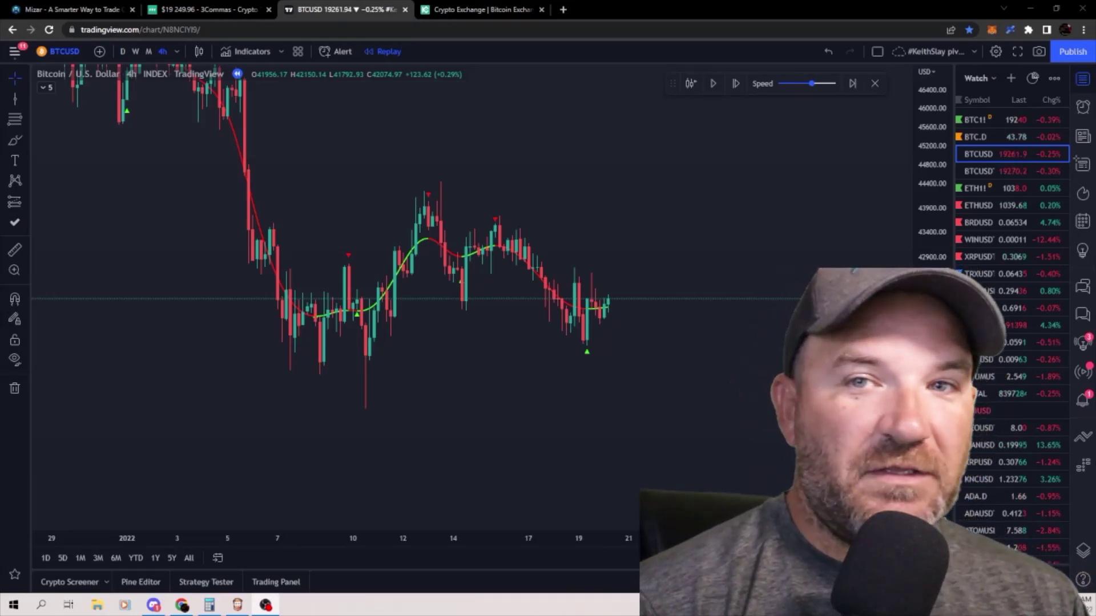
Search the indicator library for "nada" to view the Nadaraya-Watson scripts, and close the results
{"action": "left_click", "coordinate": [255, 53]}
{"action": "type", "text": "nada"}
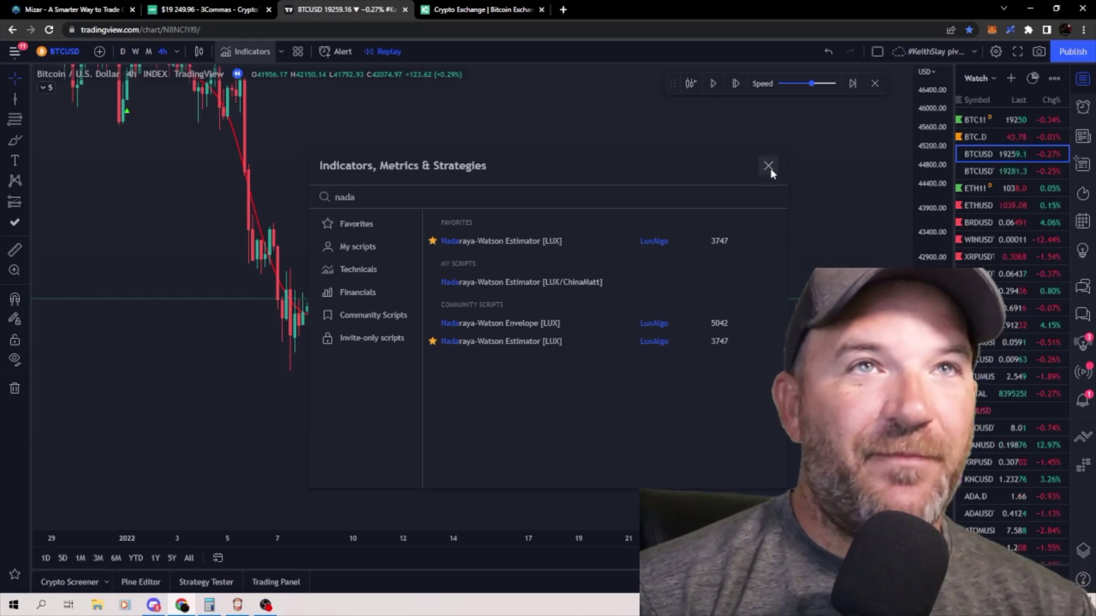
{"action": "left_click", "coordinate": [770, 171]}
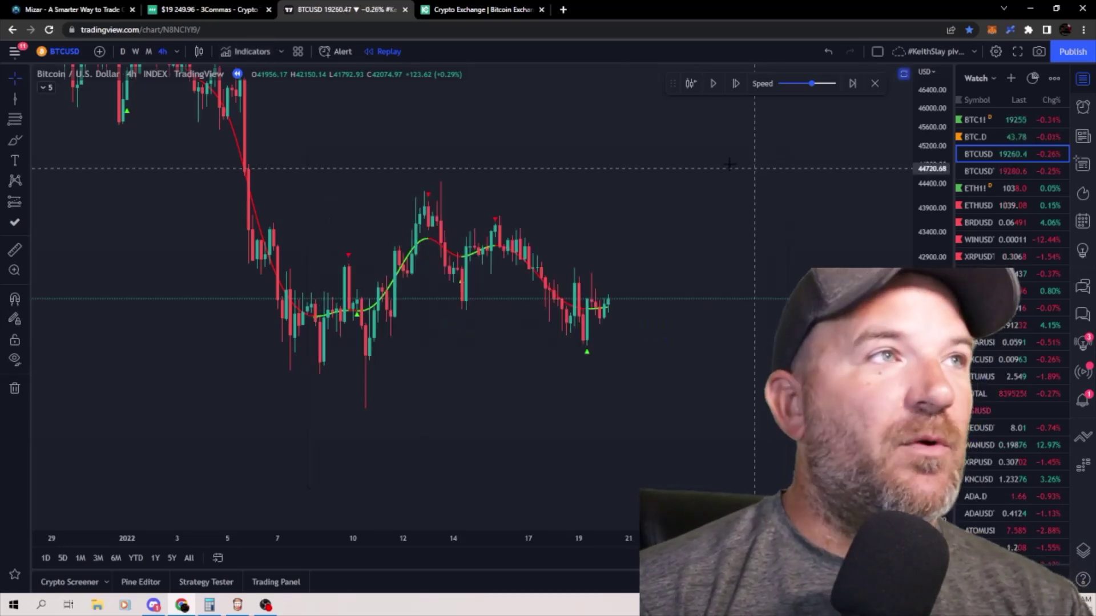
Inspect the Nadaraya-Watson Estimator [LUX] bandwidth setting with the price candles temporarily hidden
{"action": "left_click", "coordinate": [250, 73]}
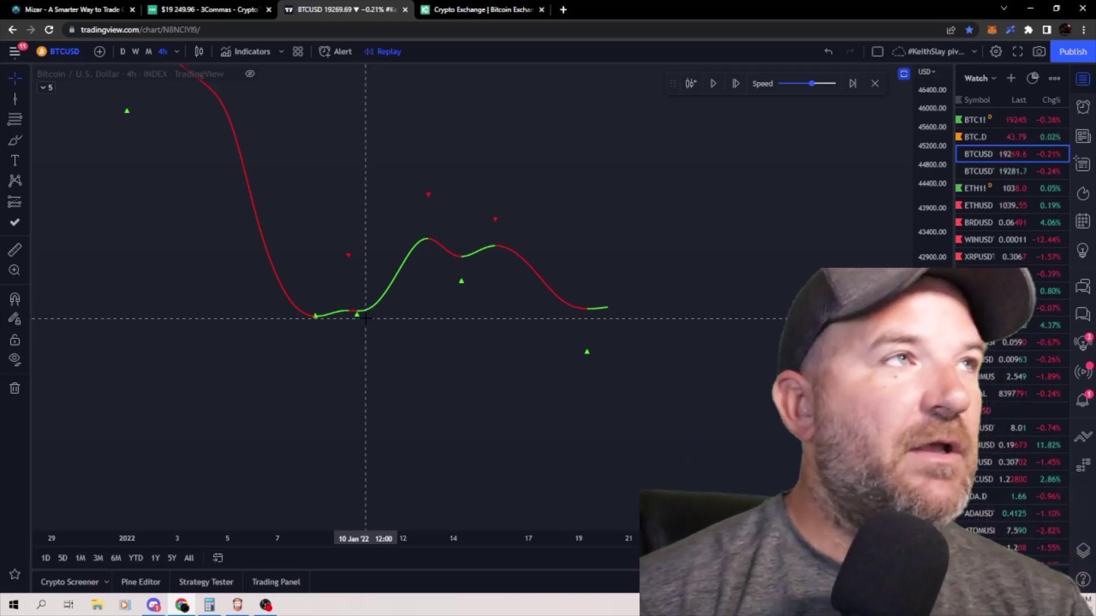
{"action": "left_click", "coordinate": [48, 87]}
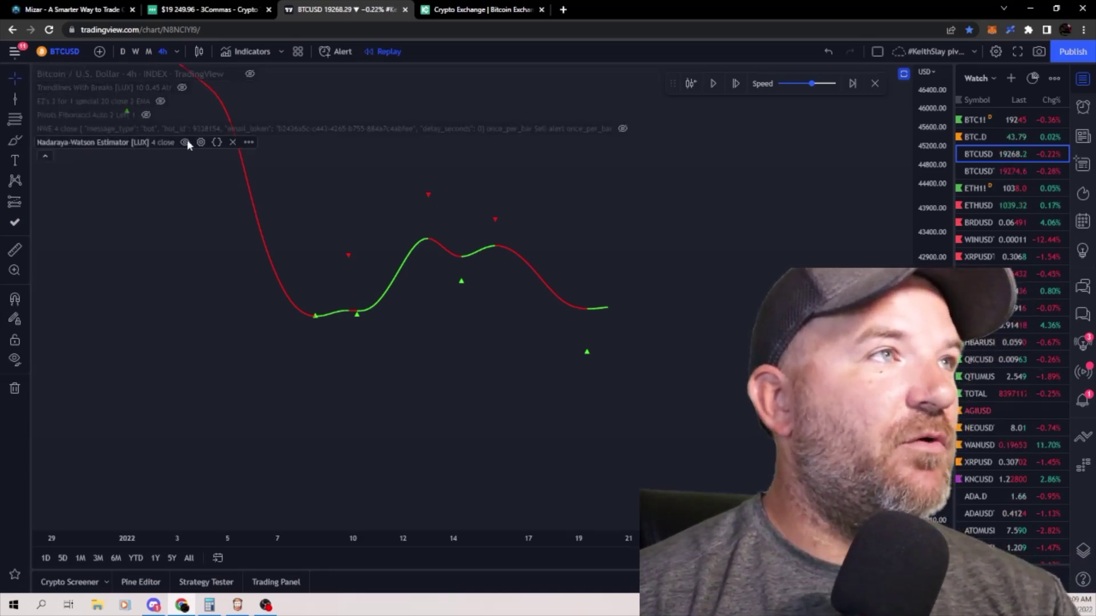
{"action": "left_click", "coordinate": [201, 142]}
{"action": "left_click", "coordinate": [522, 309]}
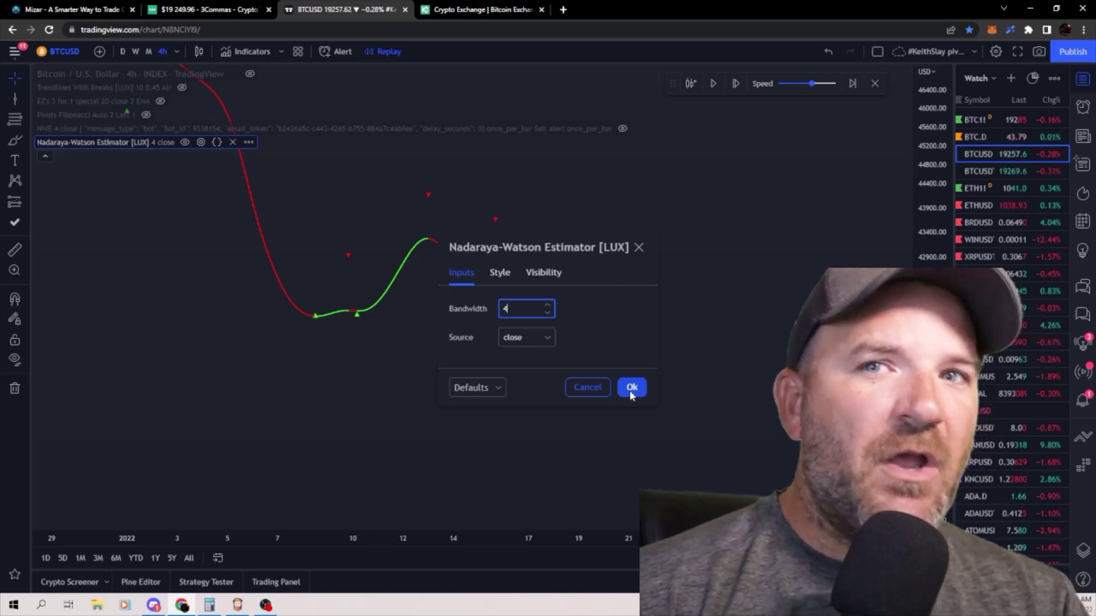
{"action": "left_click", "coordinate": [630, 392]}
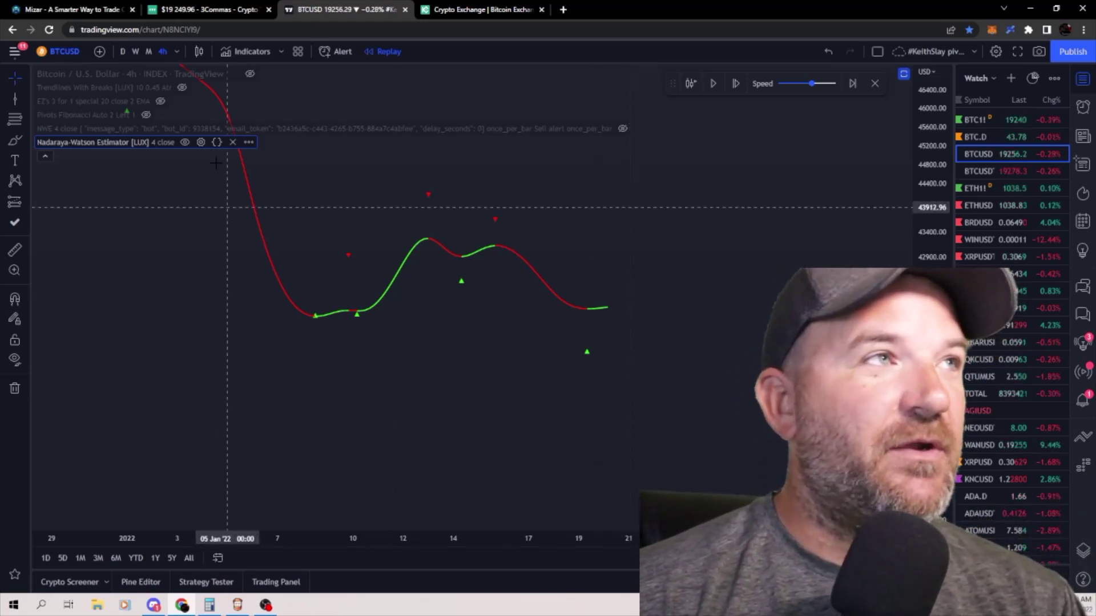
{"action": "left_click", "coordinate": [45, 157]}
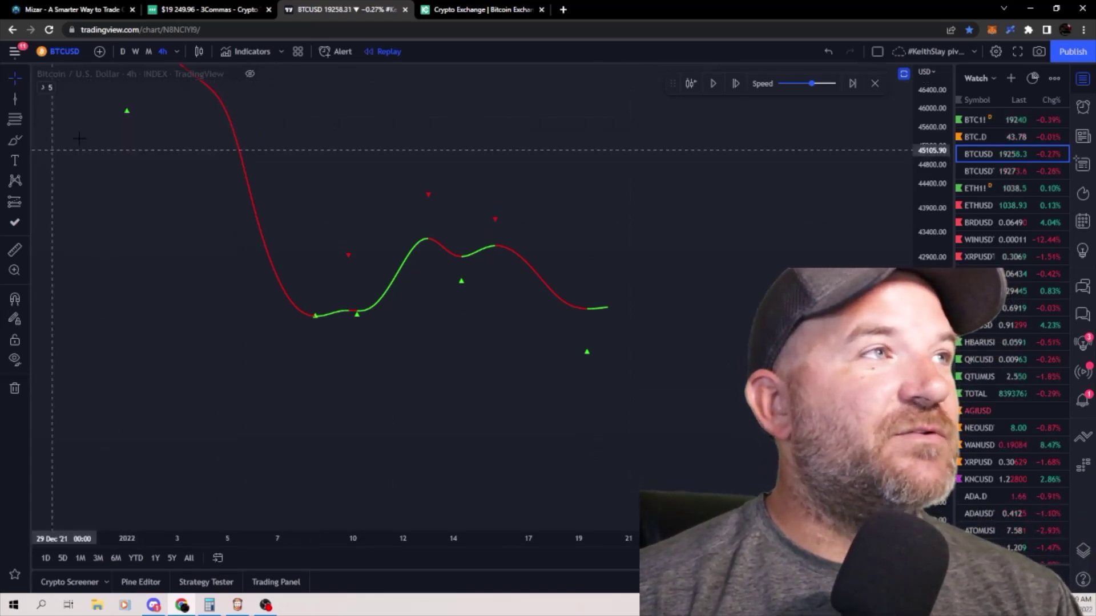
{"action": "left_click", "coordinate": [250, 74]}
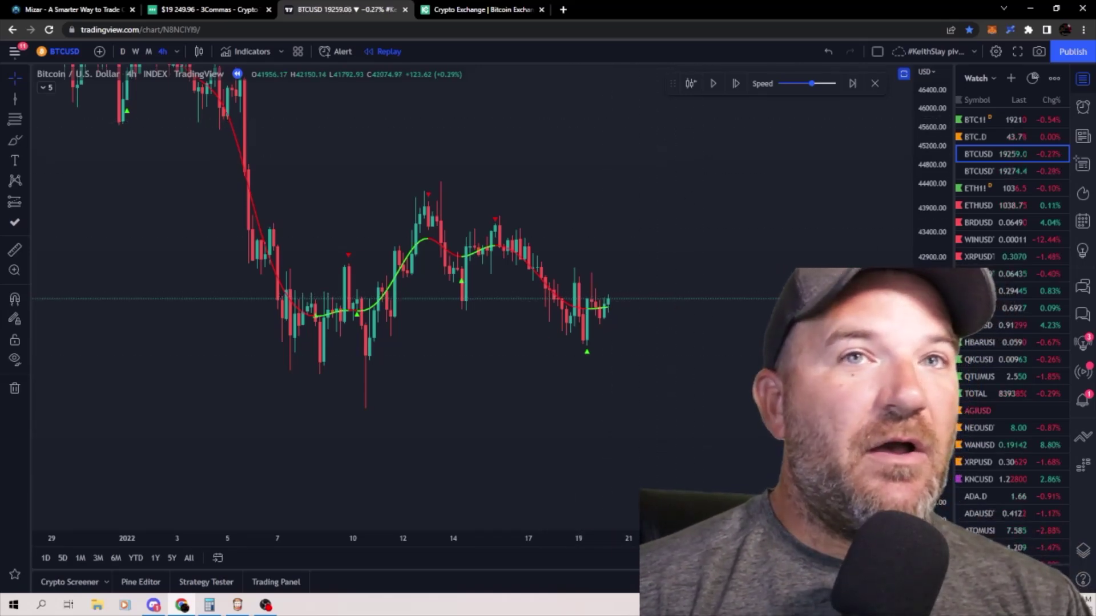
Restart the BTCUSD 4-hour bar replay at 18 January 2022 and play it through the next few candles
{"action": "scroll", "coordinate": [706, 257], "scroll_direction": "up", "scroll_amount": 3}
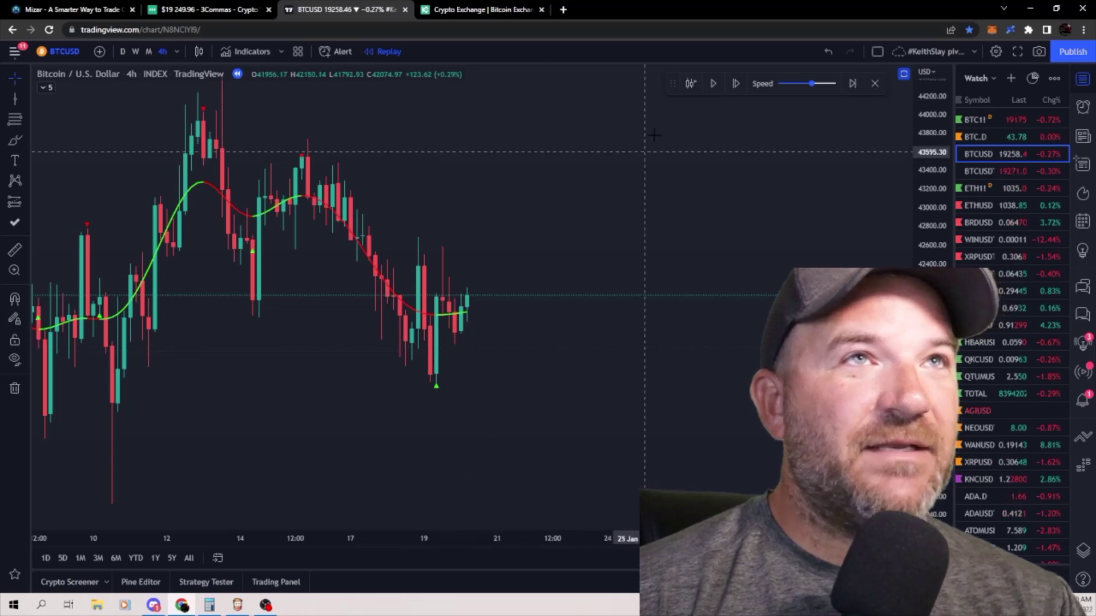
{"action": "left_click", "coordinate": [688, 93]}
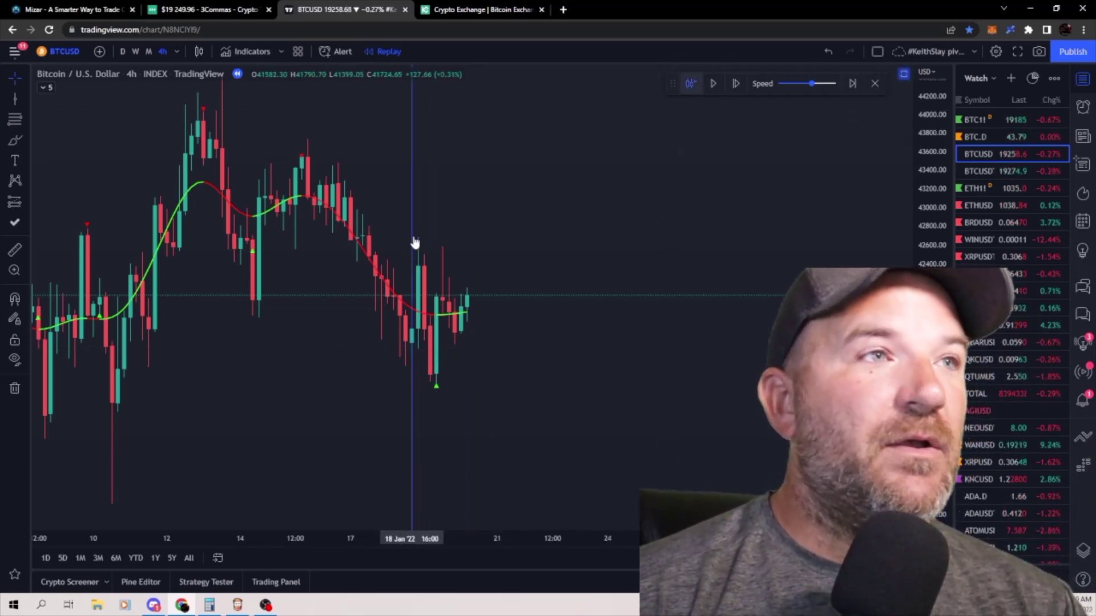
{"action": "left_click", "coordinate": [635, 336]}
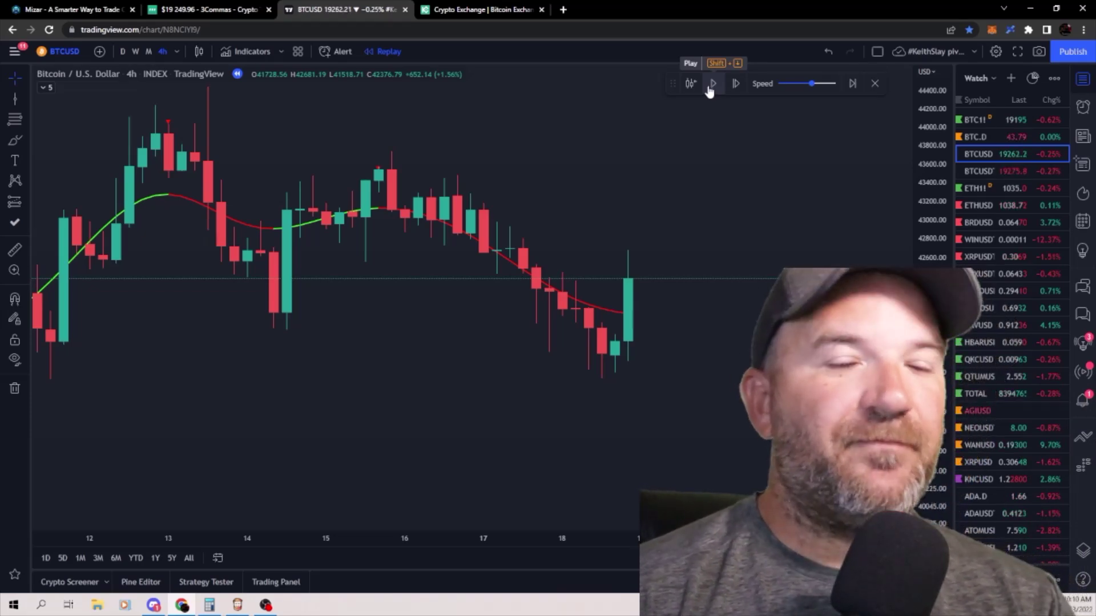
{"action": "left_click", "coordinate": [708, 87]}
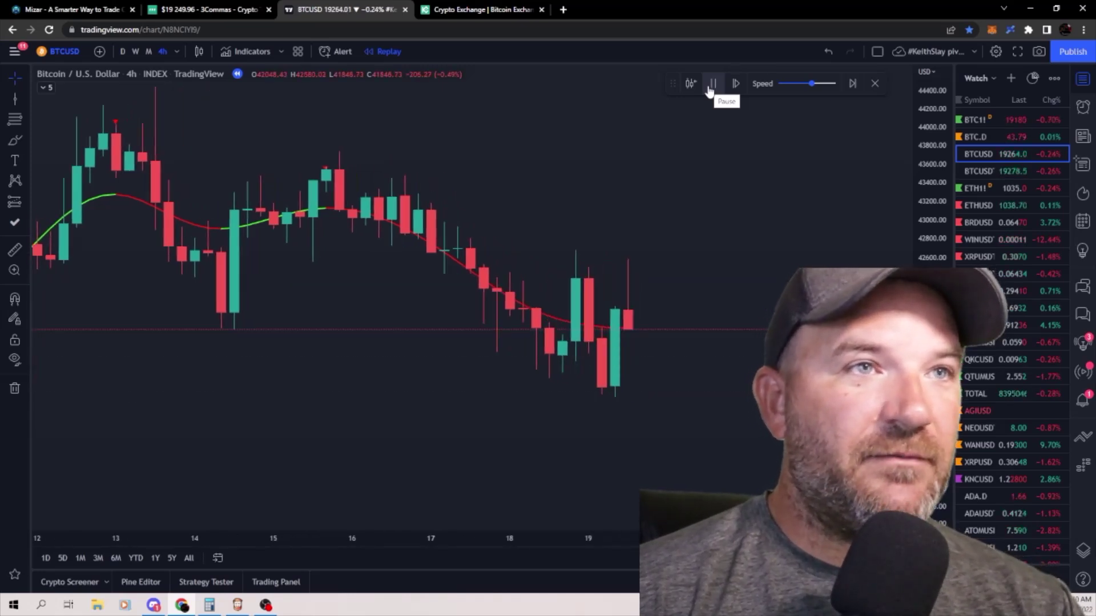
{"action": "left_click", "coordinate": [709, 88]}
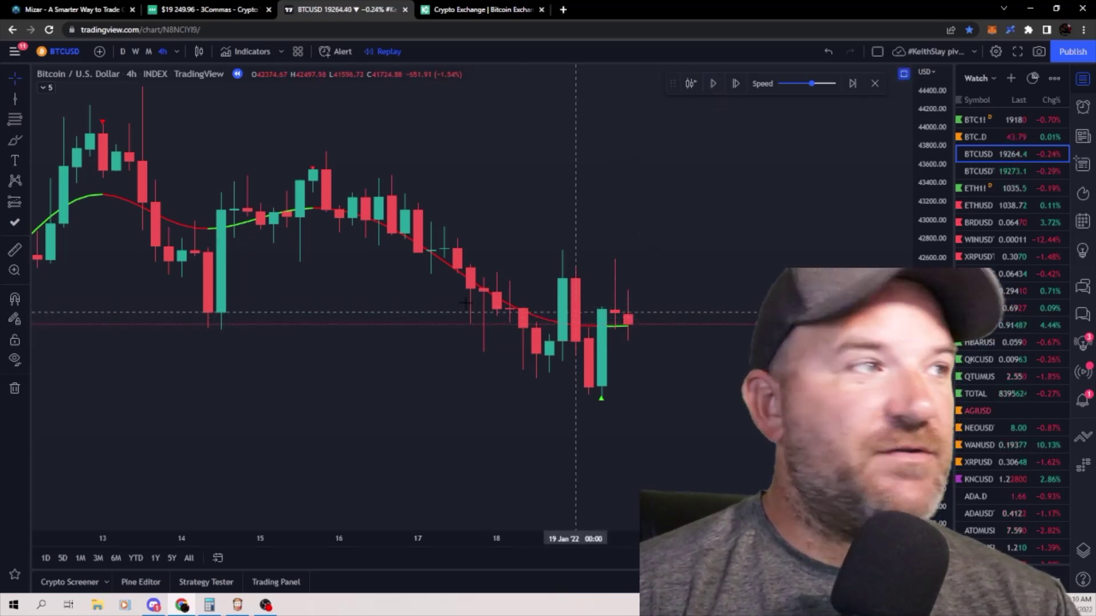
Rewind the replay to the 08:00 candle on 19 January 2022 and slow its speed to 1 update every 2 sec
{"action": "left_click_drag", "start_coordinate": [776, 186], "coordinate": [646, 187]}
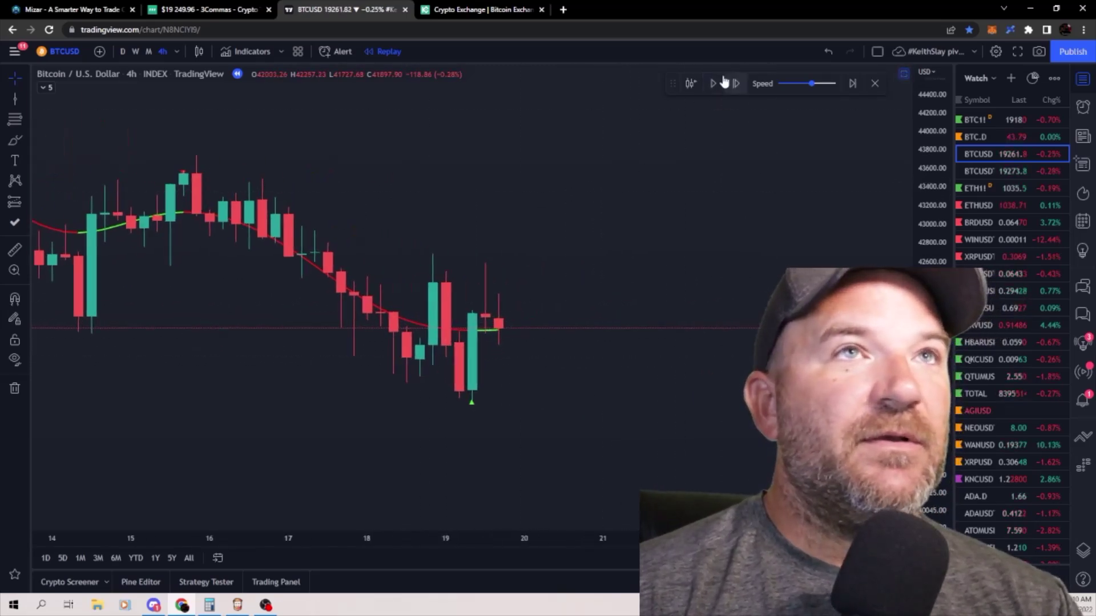
{"action": "left_click", "coordinate": [690, 84]}
{"action": "left_click", "coordinate": [511, 275]}
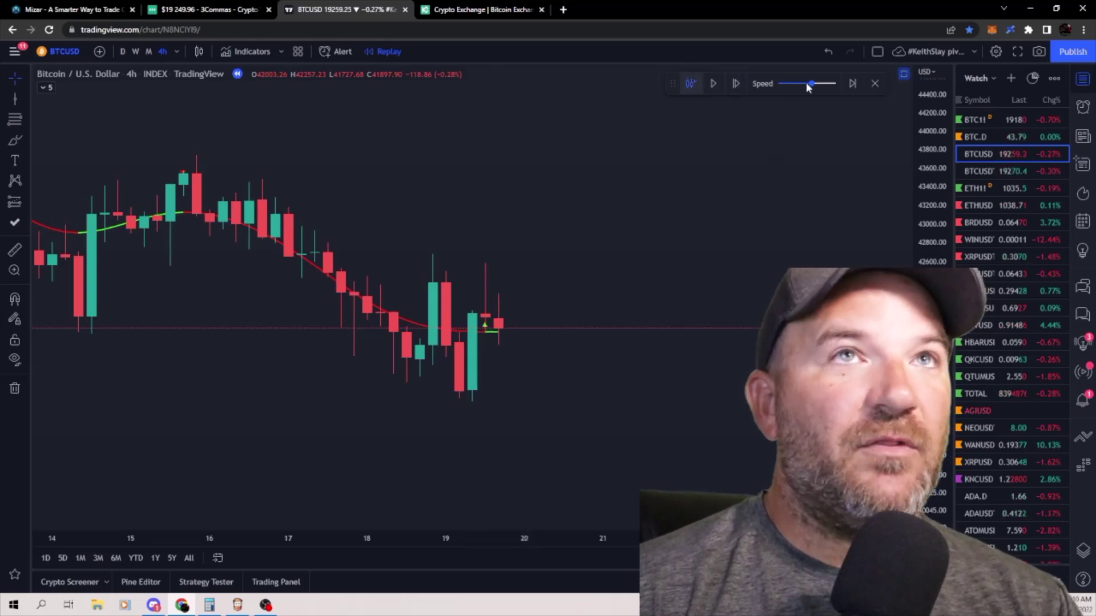
{"action": "mouse_move", "coordinate": [806, 86]}
{"action": "left_click_drag", "start_coordinate": [804, 84], "coordinate": [801, 85]}
{"action": "left_click", "coordinate": [488, 283]}
{"action": "scroll", "coordinate": [465, 228], "scroll_direction": "up", "scroll_amount": 5}
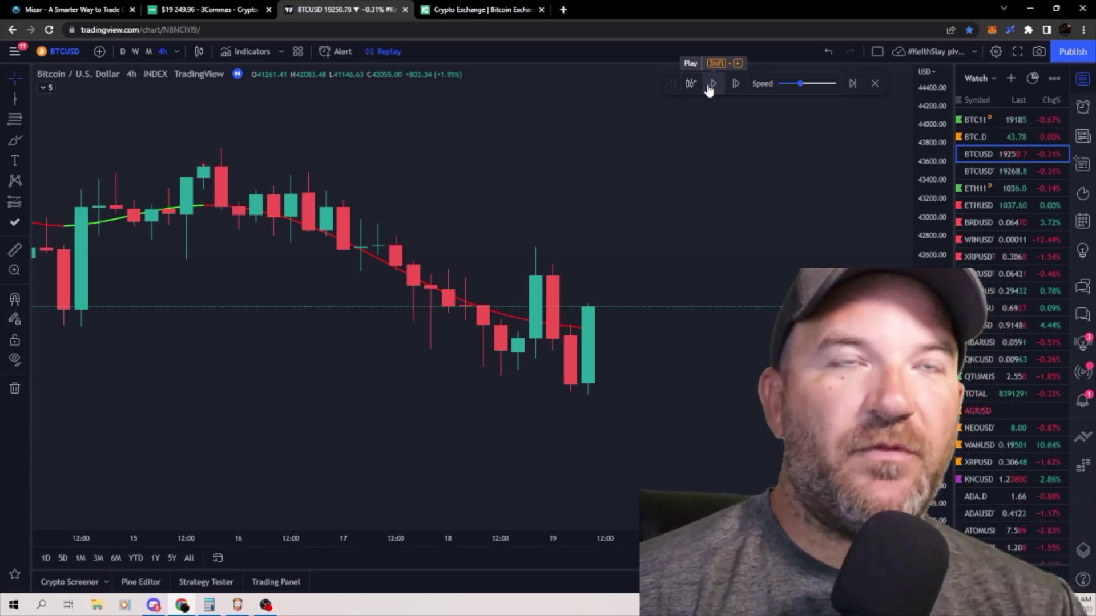
Play the replay in two stages through the 19 January 12:00 and 16:00 candles, pausing after each stage
{"action": "left_click", "coordinate": [708, 87]}
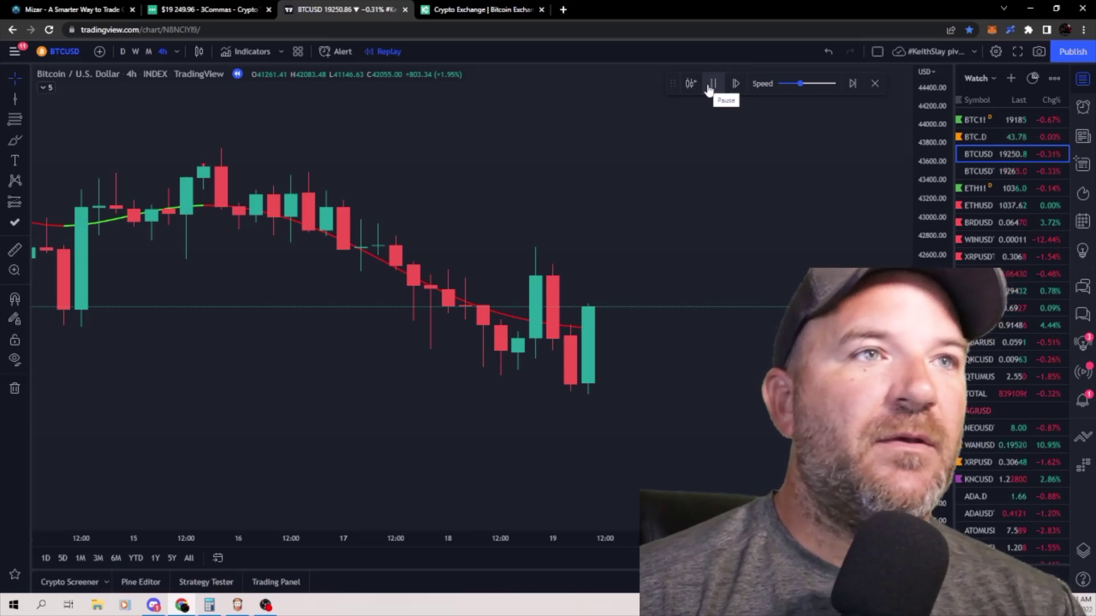
{"action": "left_click", "coordinate": [712, 84]}
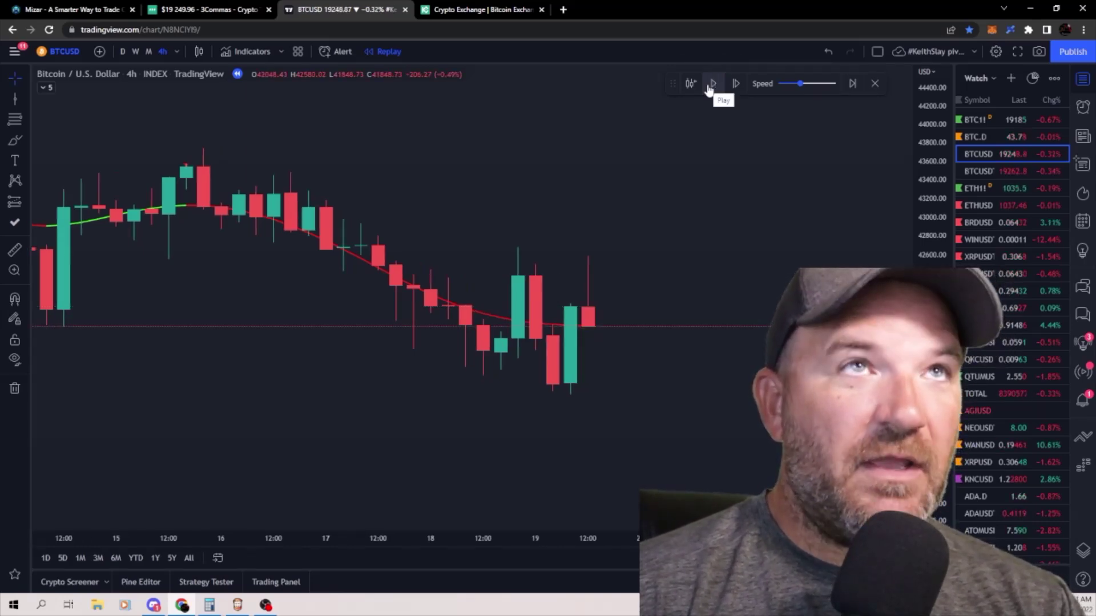
{"action": "left_click", "coordinate": [708, 87]}
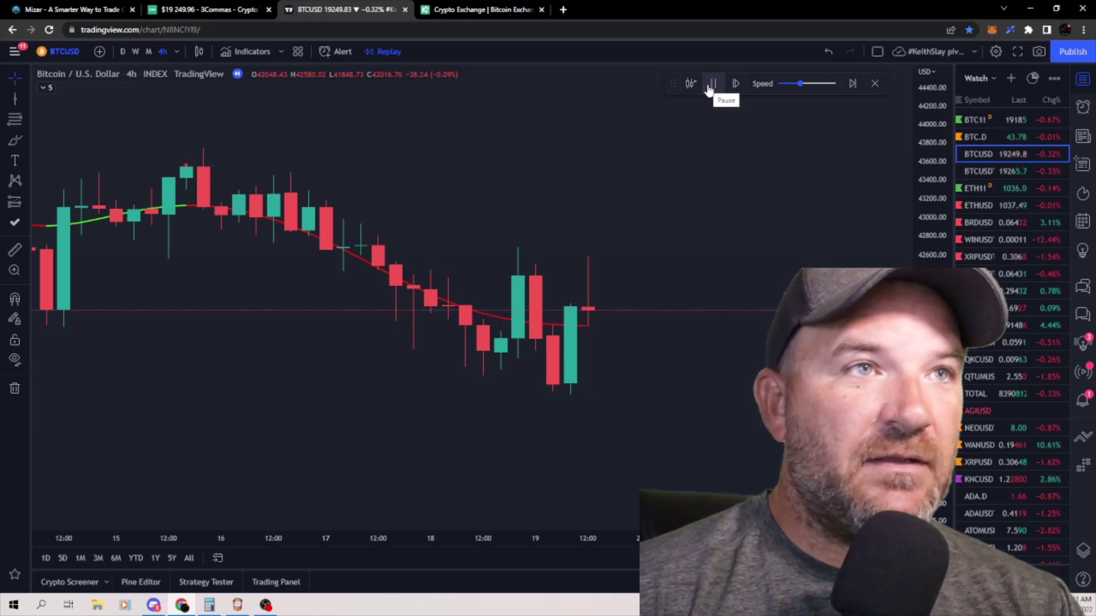
{"action": "left_click", "coordinate": [709, 88]}
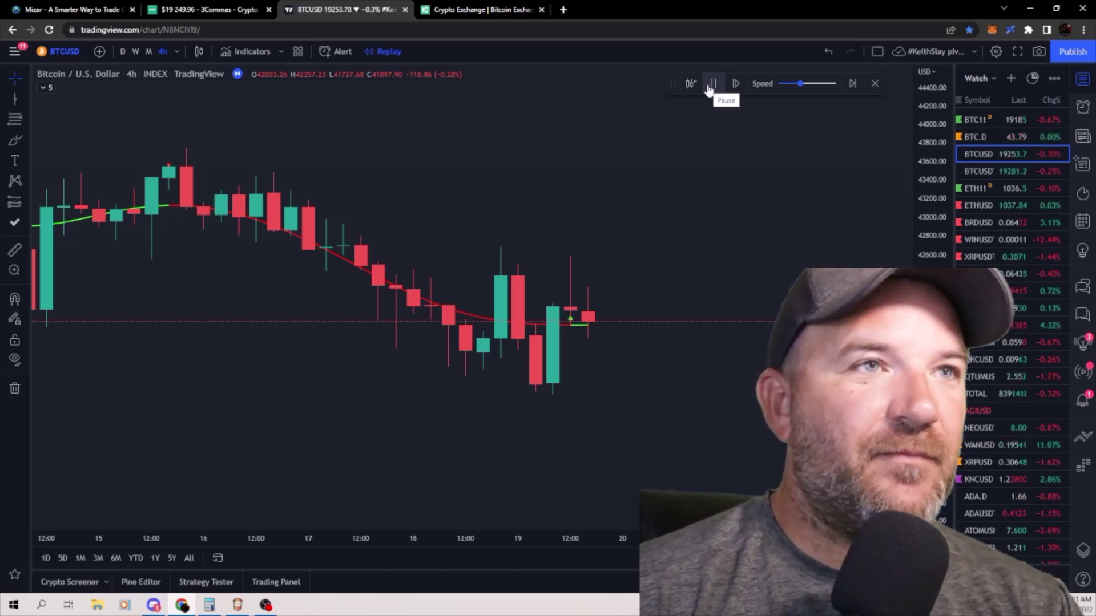
Mark the latest candle with a vertical line at 19 January 2022 16:00 and a horizontal line near its close
{"action": "left_click", "coordinate": [15, 98]}
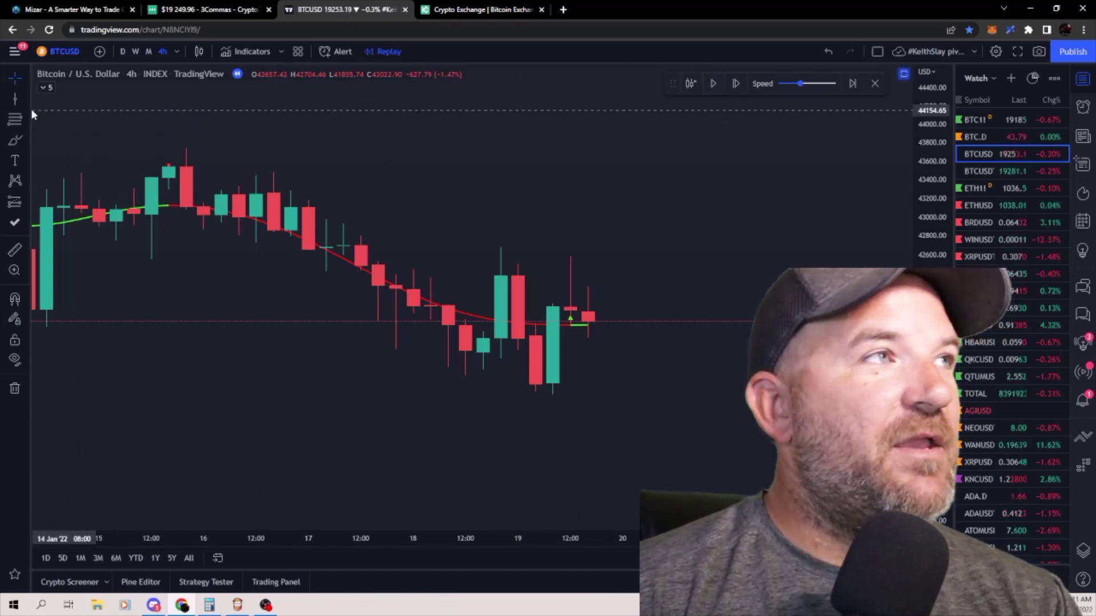
{"action": "left_click", "coordinate": [587, 298]}
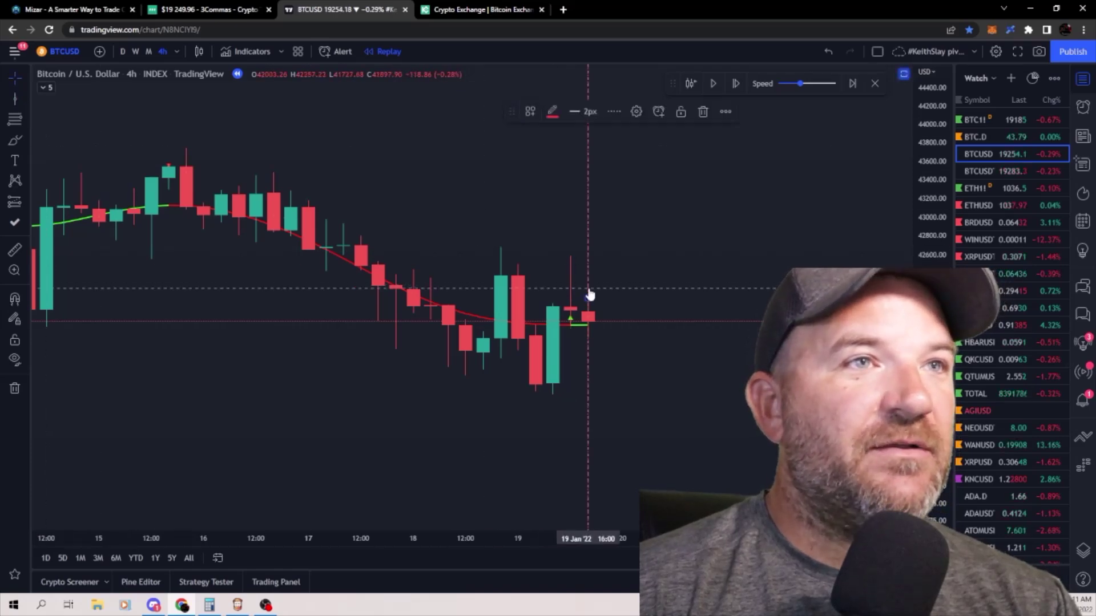
{"action": "left_click", "coordinate": [22, 101]}
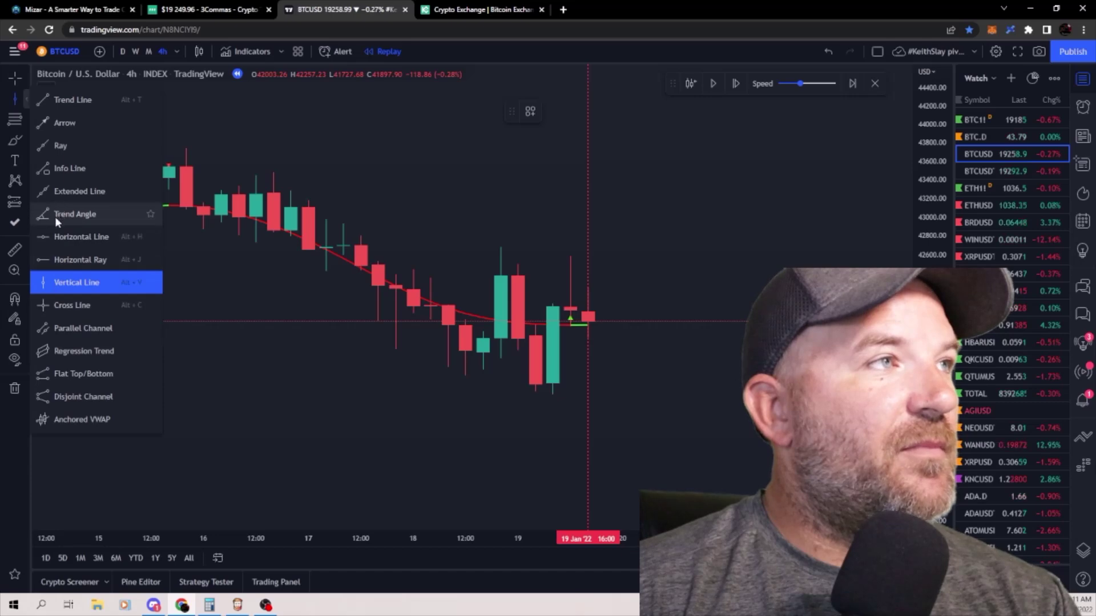
{"action": "left_click", "coordinate": [56, 237]}
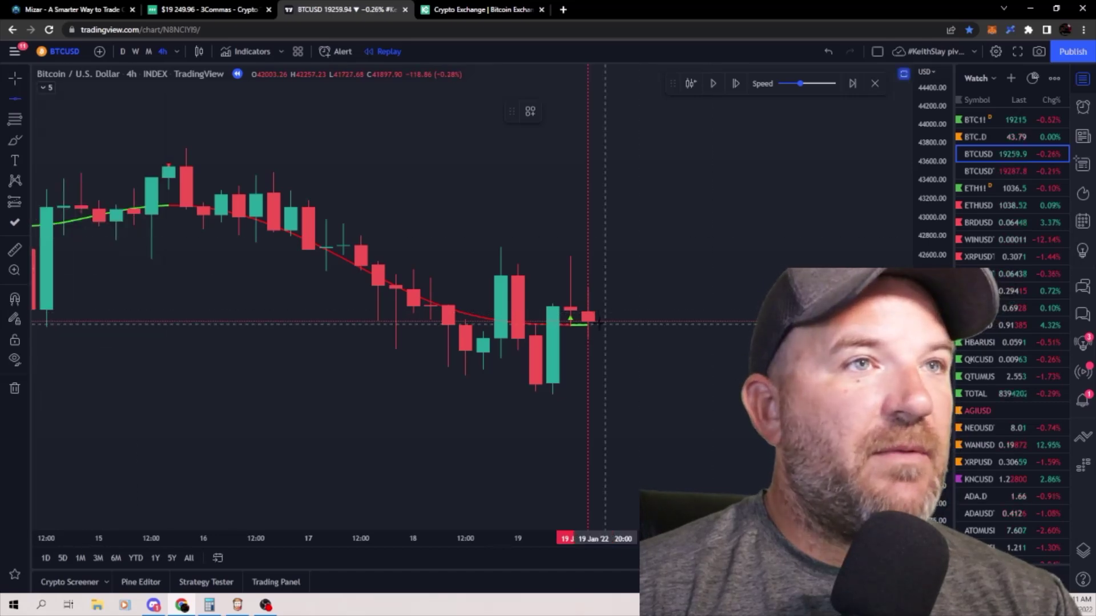
{"action": "left_click", "coordinate": [600, 322]}
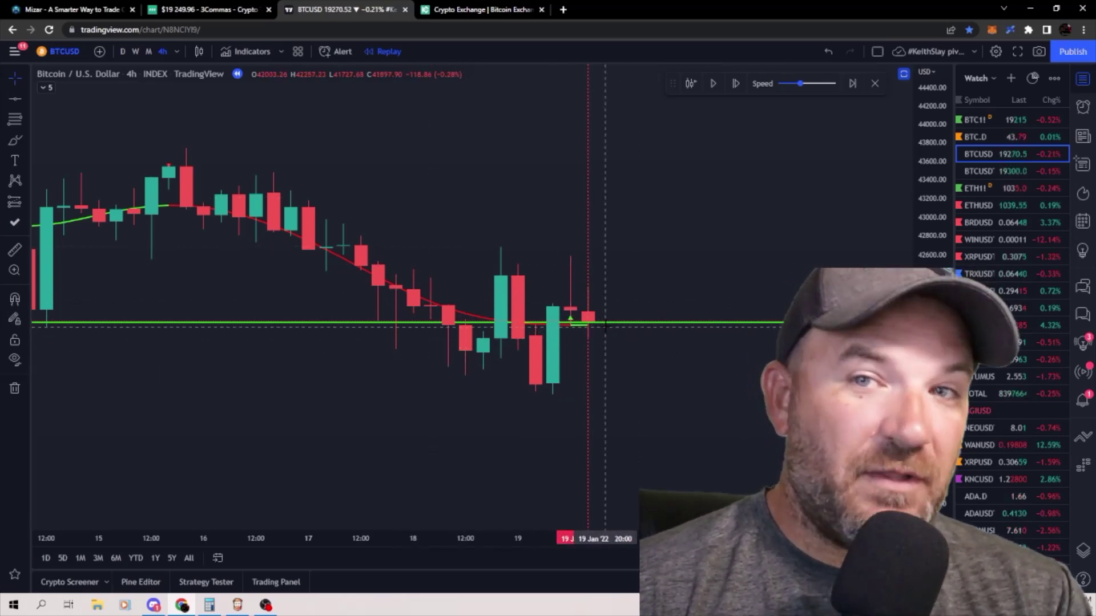
Play the replay beyond the marker lines, raising its speed partway, and pause it at the start of 21 January 2022
{"action": "left_click", "coordinate": [714, 86]}
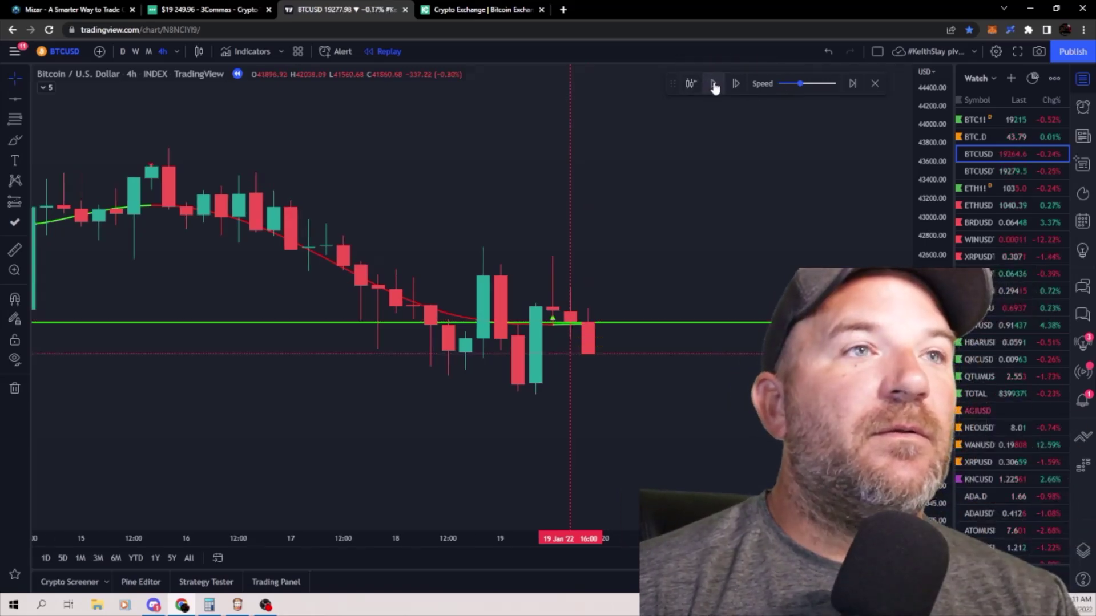
{"action": "left_click", "coordinate": [712, 85]}
{"action": "left_click_drag", "start_coordinate": [804, 85], "coordinate": [810, 84]}
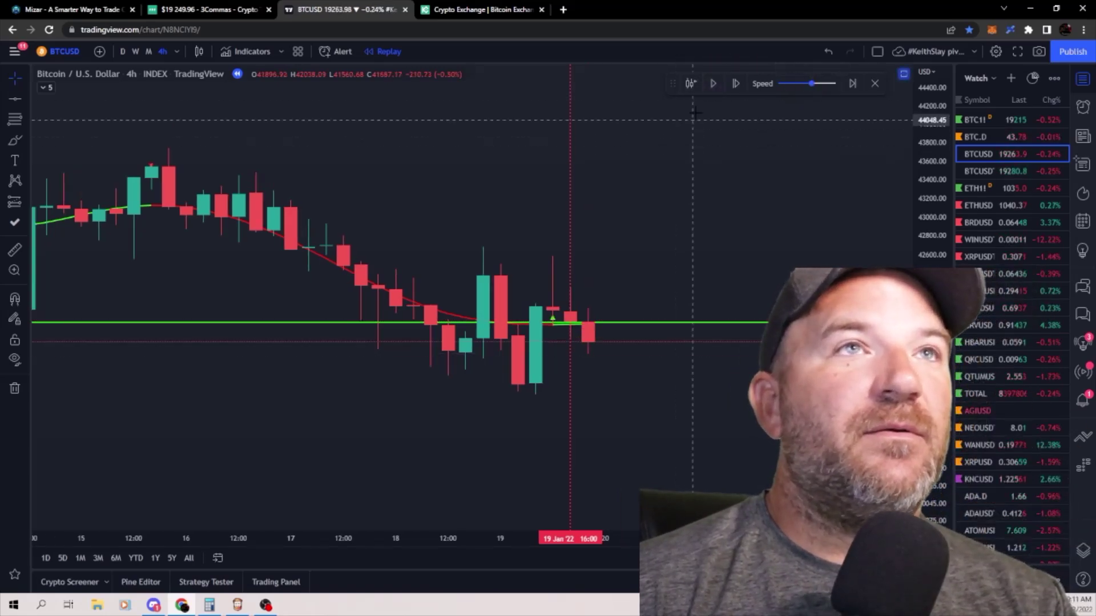
{"action": "left_click", "coordinate": [713, 84]}
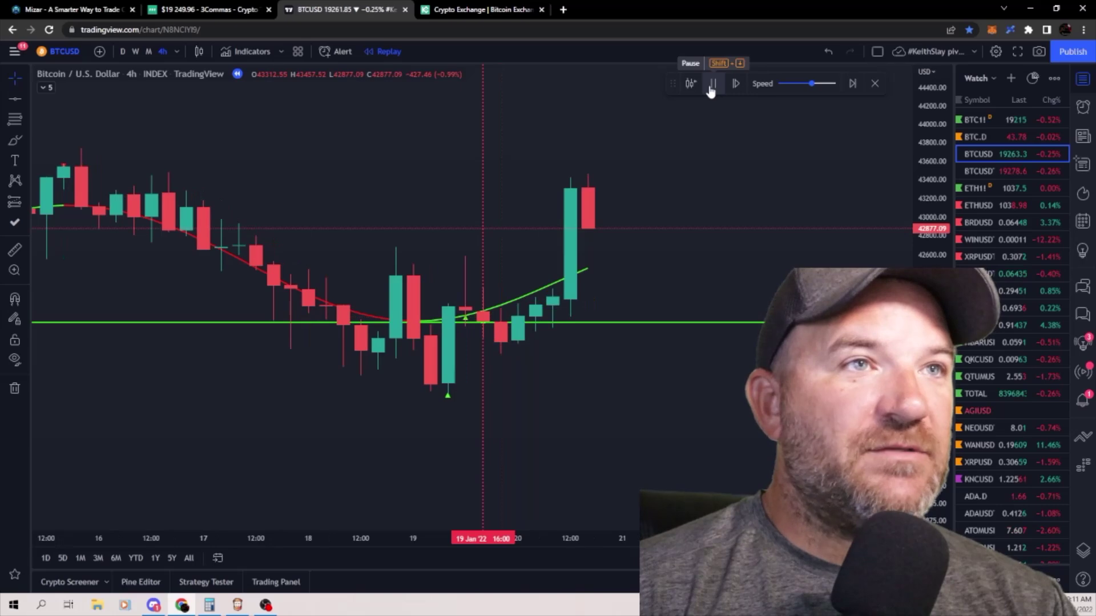
{"action": "left_click", "coordinate": [712, 84]}
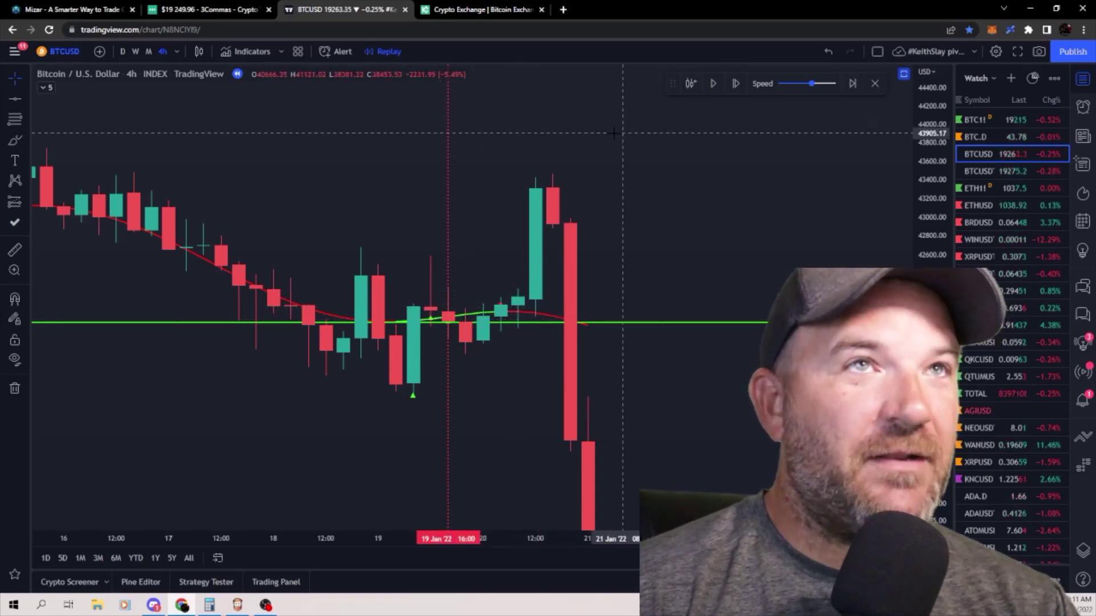
Rewind the replay to just before the 20 January 2022 12:00 candle and set its speed to 1 update every 2 sec
{"action": "left_click", "coordinate": [690, 83]}
{"action": "left_click", "coordinate": [533, 176]}
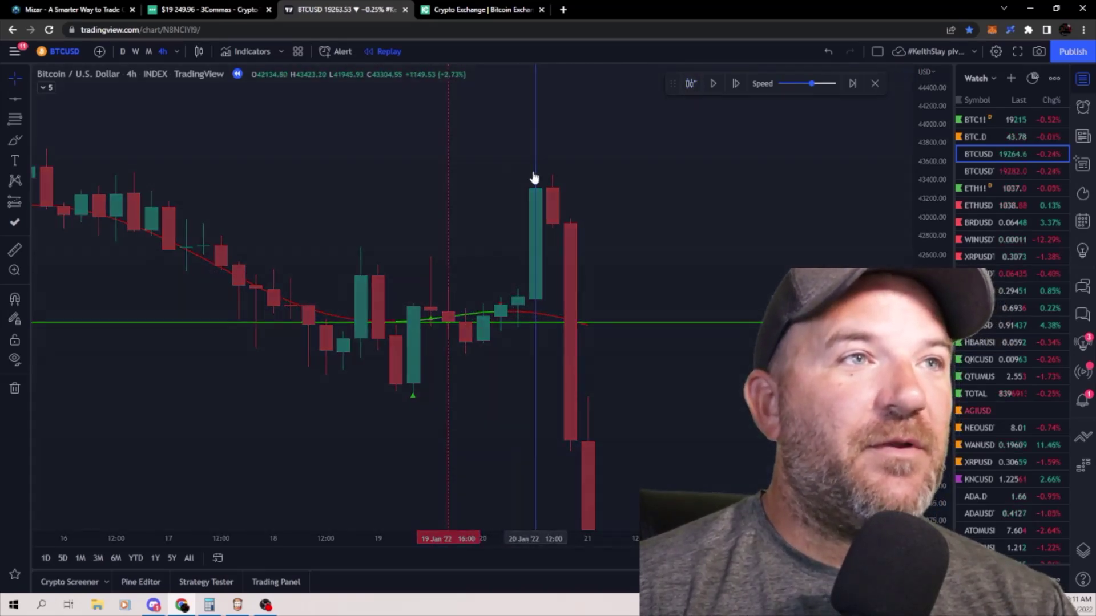
{"action": "left_click", "coordinate": [802, 84]}
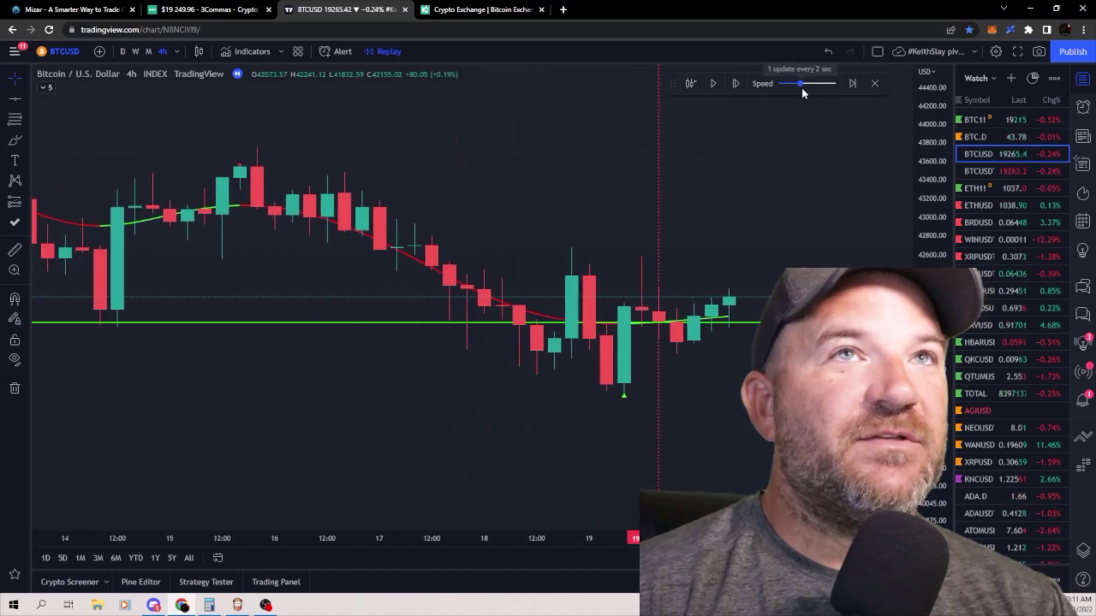
Play the replay in two stages through the 20 January 20:00 candle, pausing to compare the estimator line with price
{"action": "left_click", "coordinate": [712, 86]}
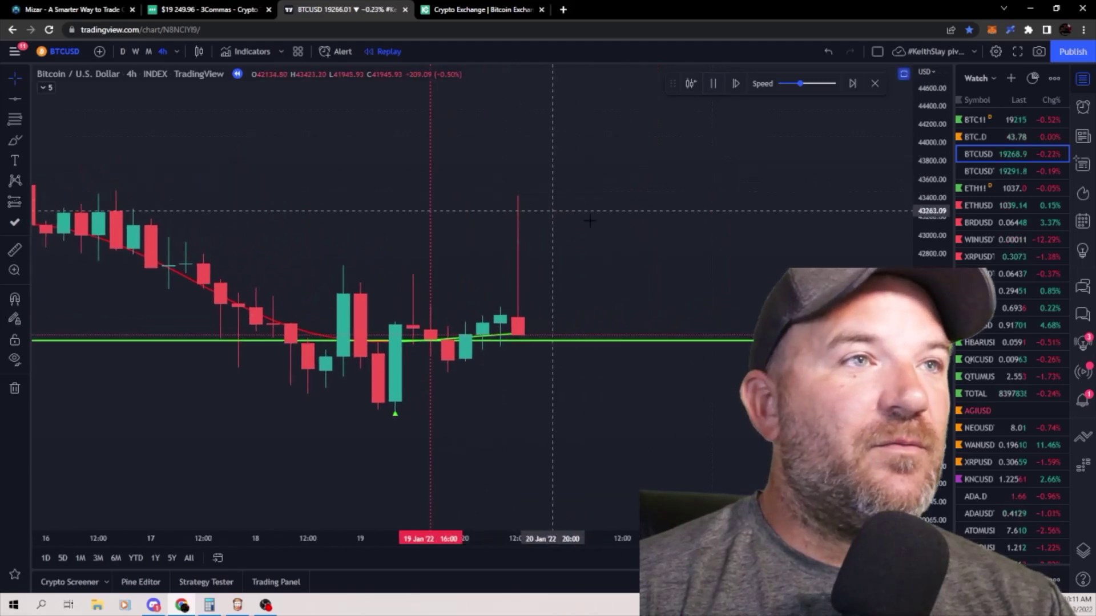
{"action": "left_click", "coordinate": [713, 85]}
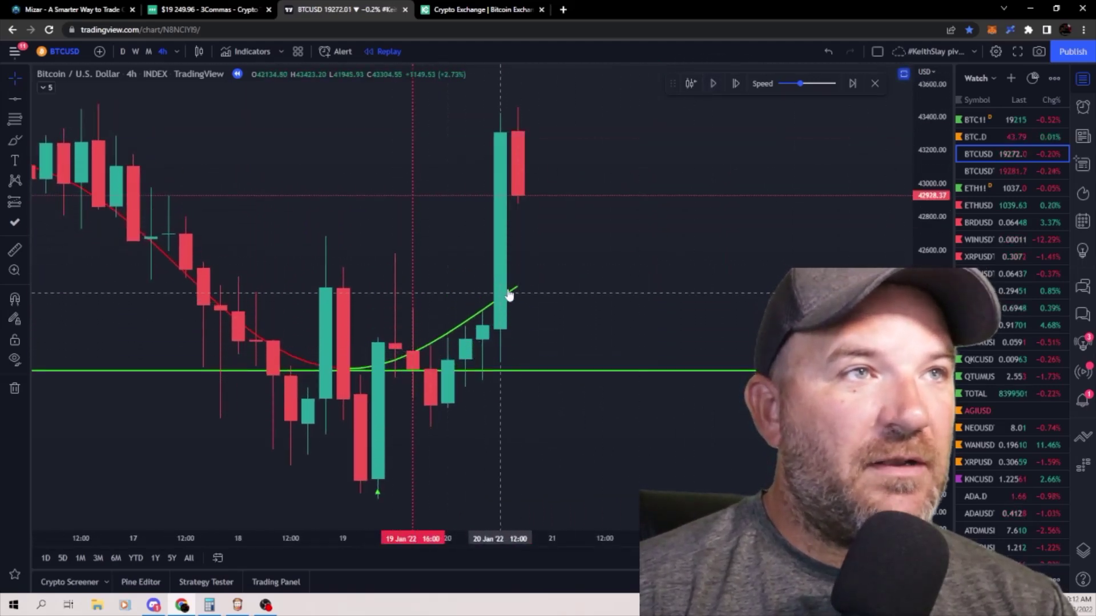
{"action": "left_click", "coordinate": [714, 84]}
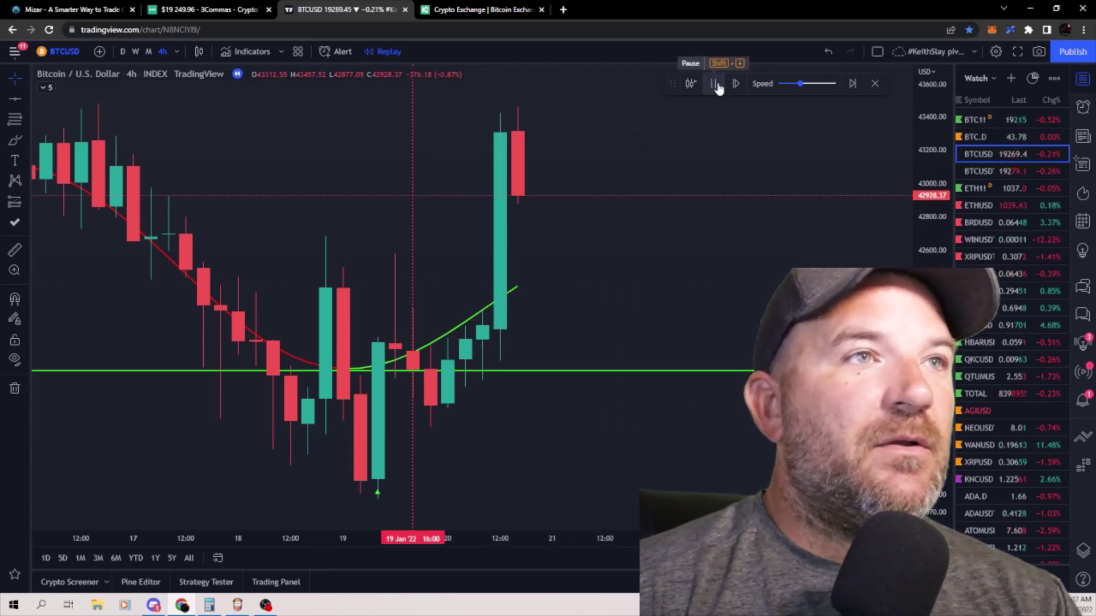
{"action": "left_click", "coordinate": [714, 84]}
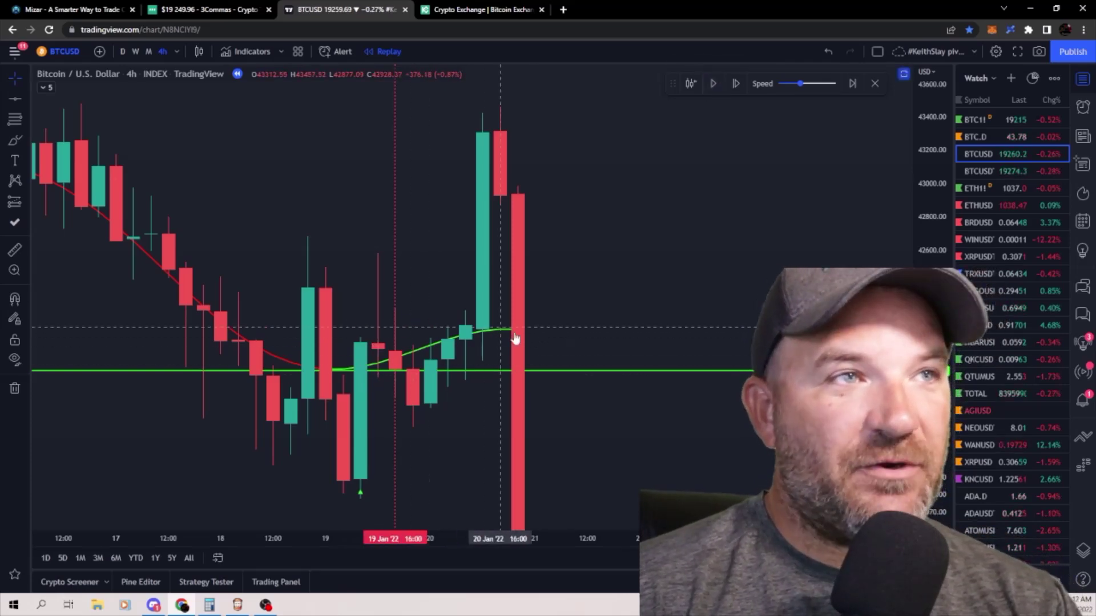
Play the replay forward to the 21 January 2022 00:00 candle and pause it to compare the estimator line with price
{"action": "left_click", "coordinate": [714, 86]}
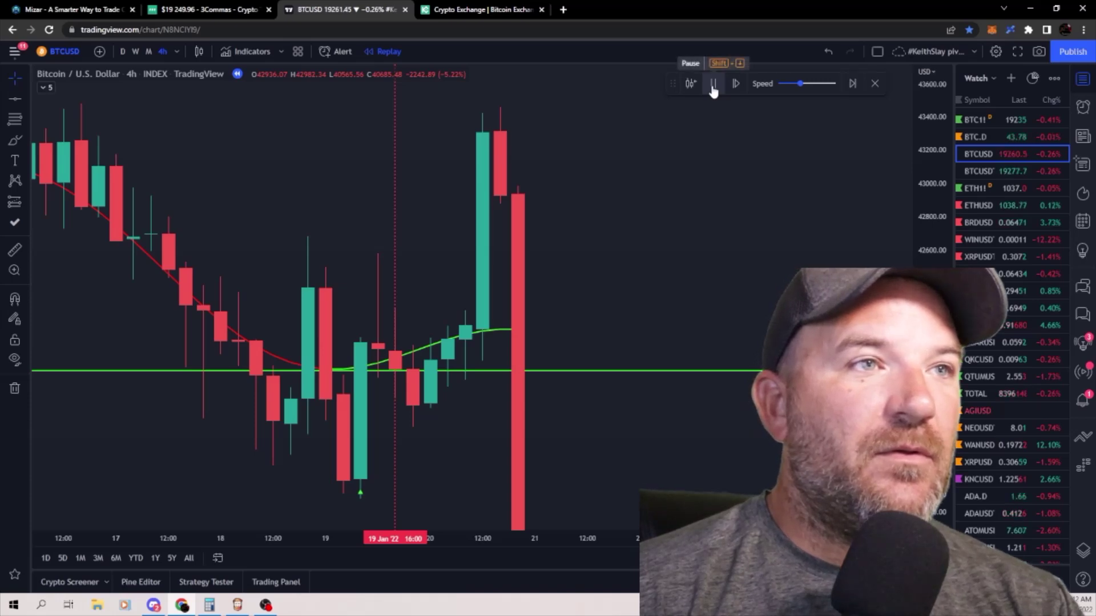
{"action": "left_click", "coordinate": [713, 85]}
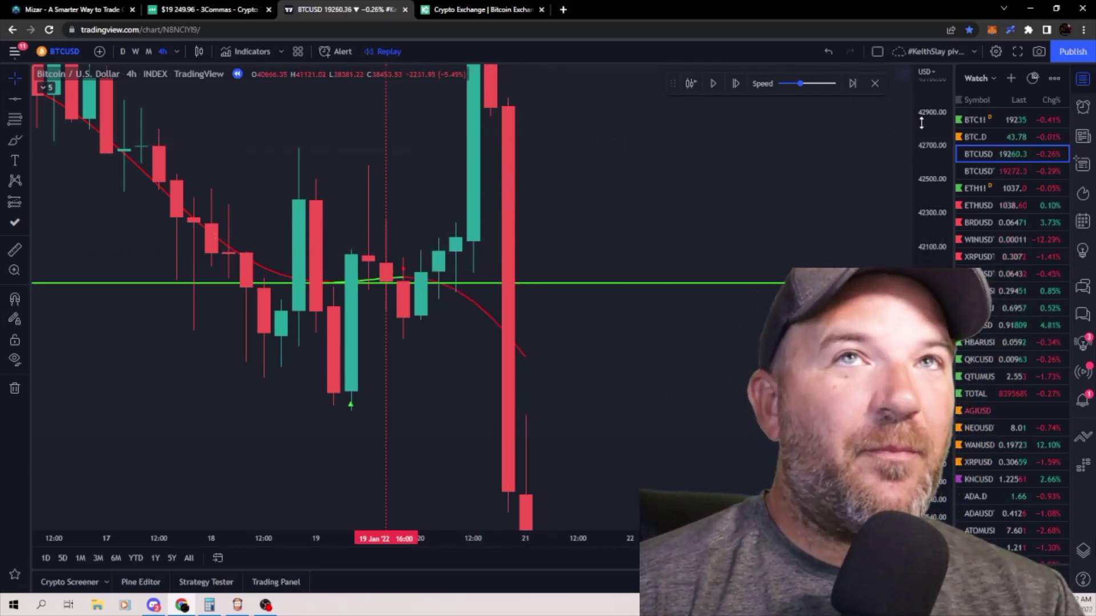
{"action": "left_click_drag", "start_coordinate": [929, 131], "coordinate": [897, 223]}
{"action": "left_click_drag", "start_coordinate": [381, 273], "coordinate": [360, 251]}
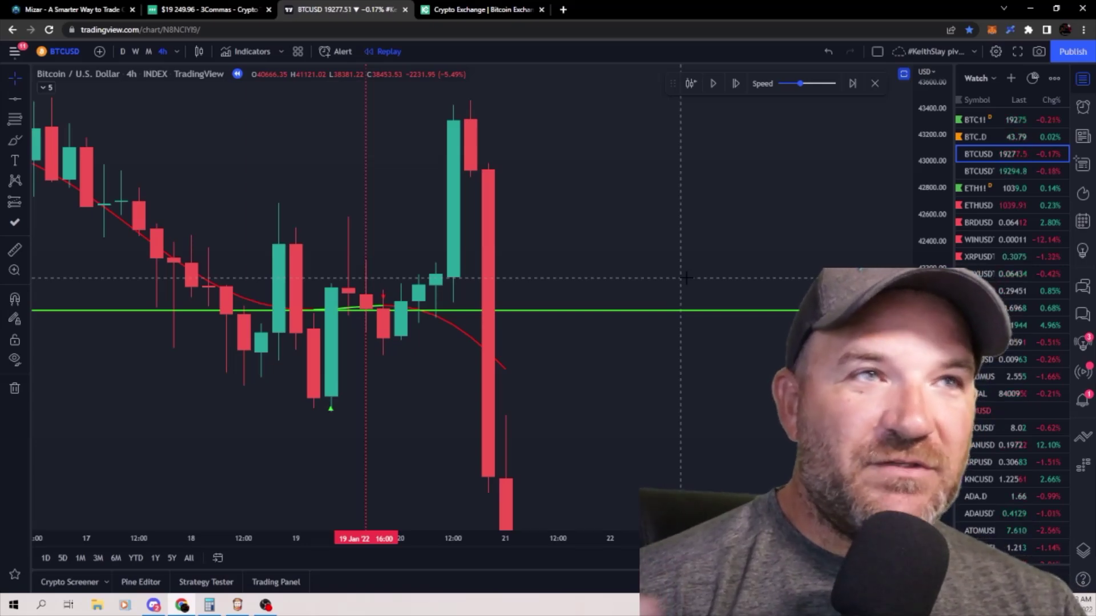
Measure the price move from the green horizontal line up to the top of the 20 January 2022 12:00 candle
{"action": "left_click", "coordinate": [14, 251]}
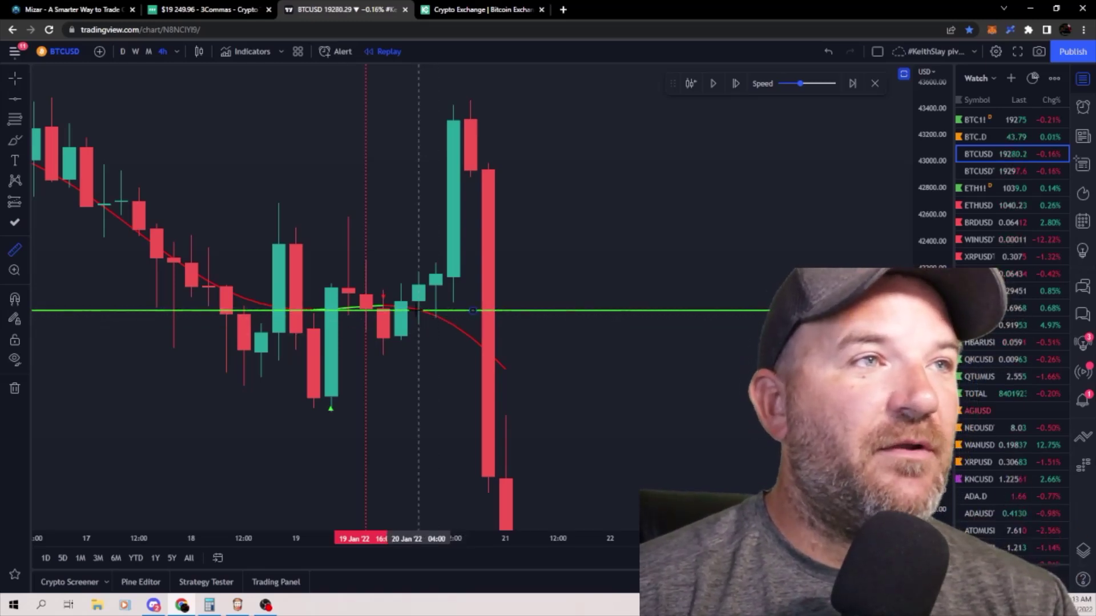
{"action": "left_click", "coordinate": [415, 310]}
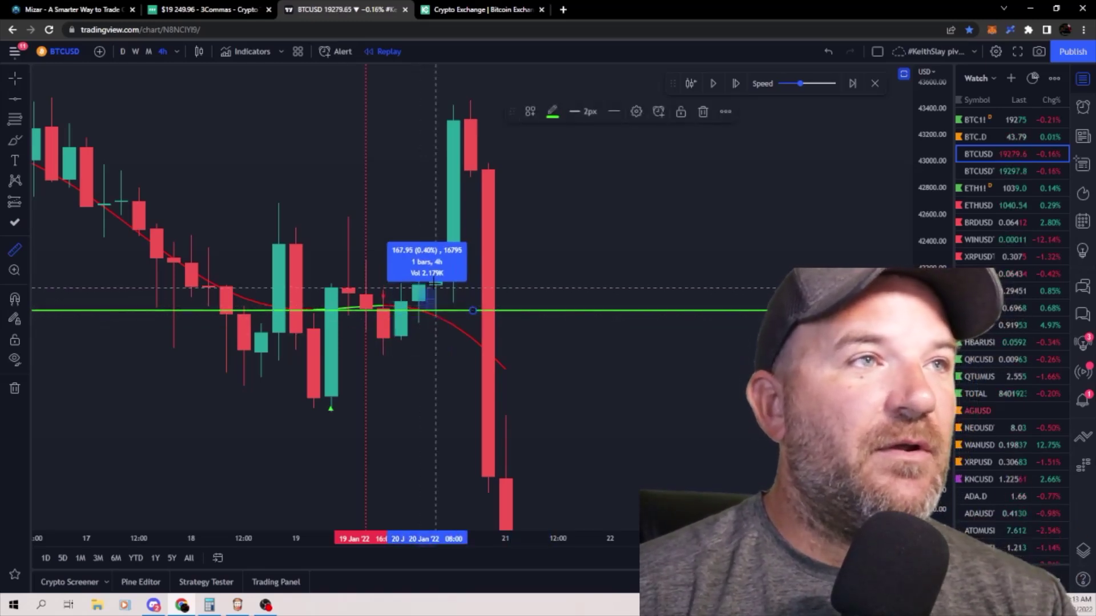
{"action": "left_click", "coordinate": [454, 118]}
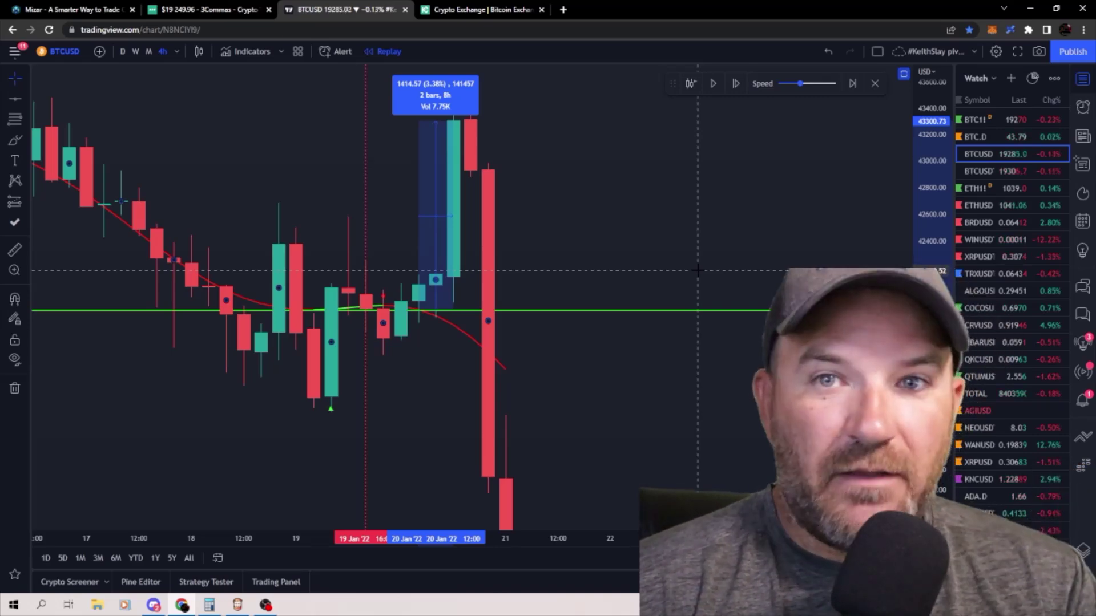
{"action": "left_click", "coordinate": [690, 303]}
Add a horizontal line at about 43318, near the open of the 20 January 16:00 candle, and colour it red
{"action": "left_click", "coordinate": [17, 102]}
{"action": "left_click", "coordinate": [473, 173]}
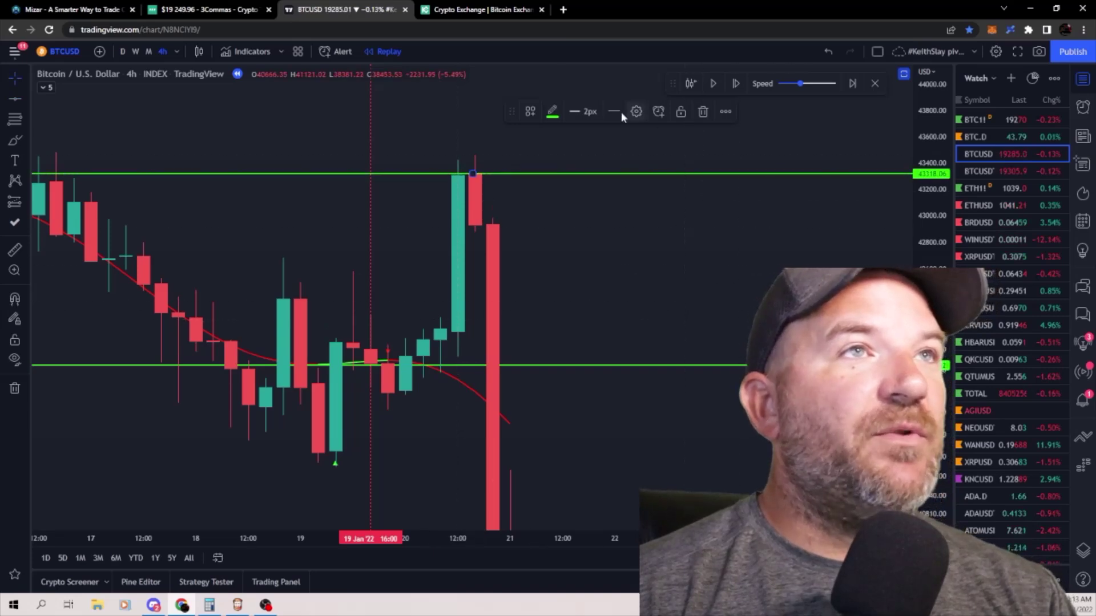
{"action": "left_click", "coordinate": [552, 112]}
{"action": "left_click", "coordinate": [556, 161]}
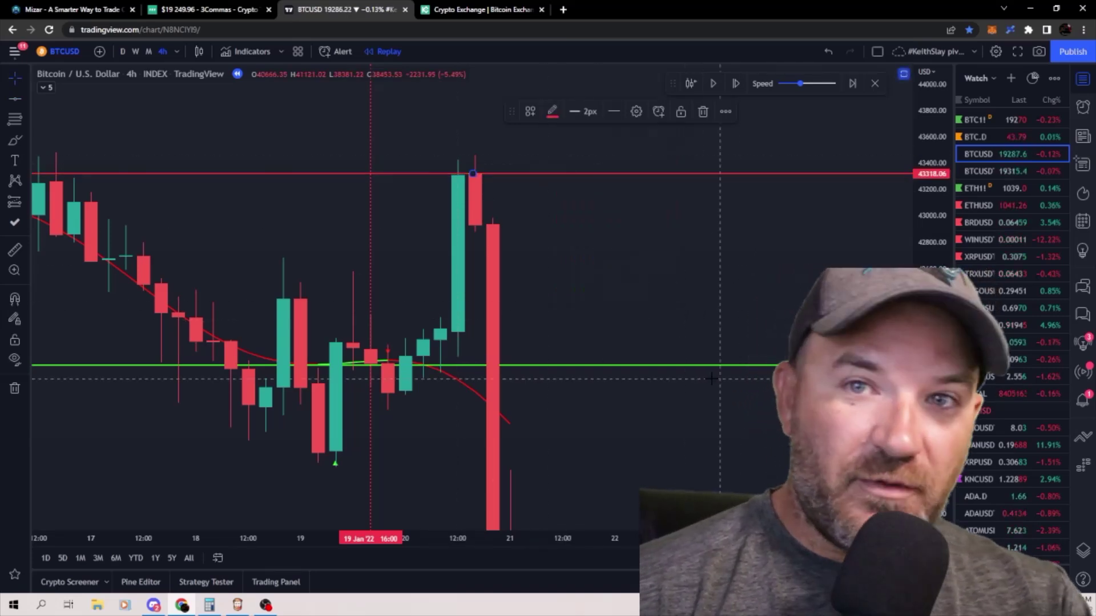
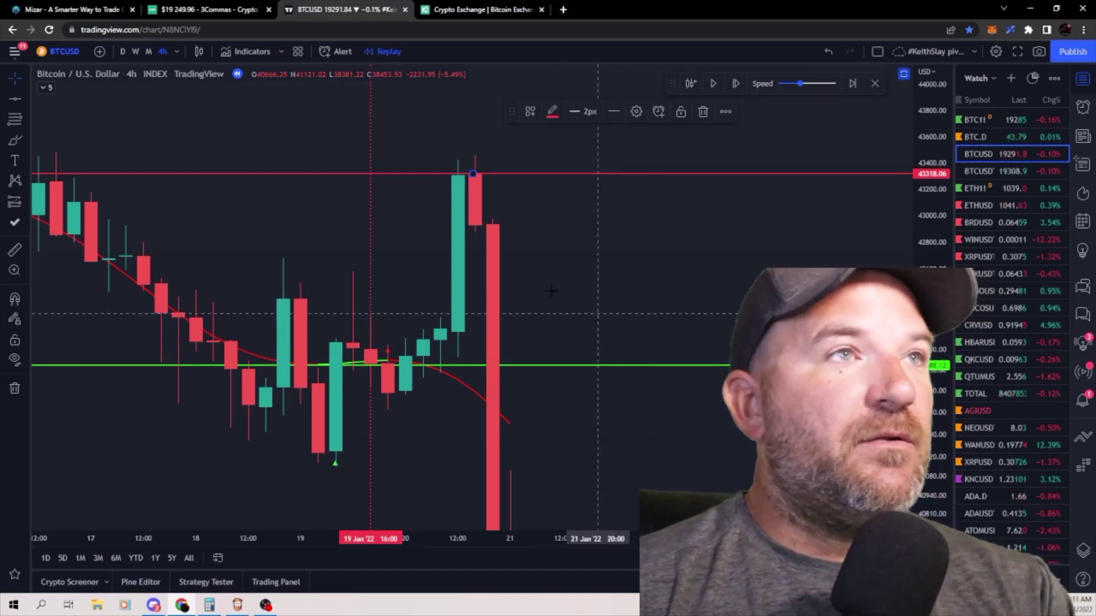
Rewind the replay to just before the 19 January 2022 16:00 candle
{"action": "left_click", "coordinate": [582, 251]}
{"action": "key", "text": "shift+Right"}
{"action": "left_click", "coordinate": [690, 83]}
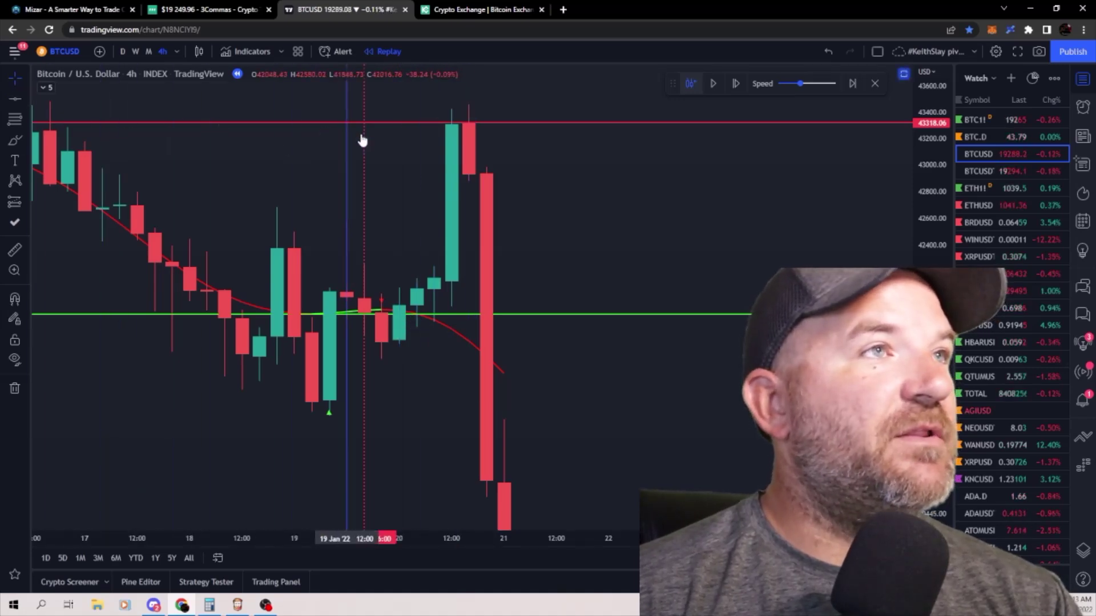
{"action": "left_click", "coordinate": [22, 78]}
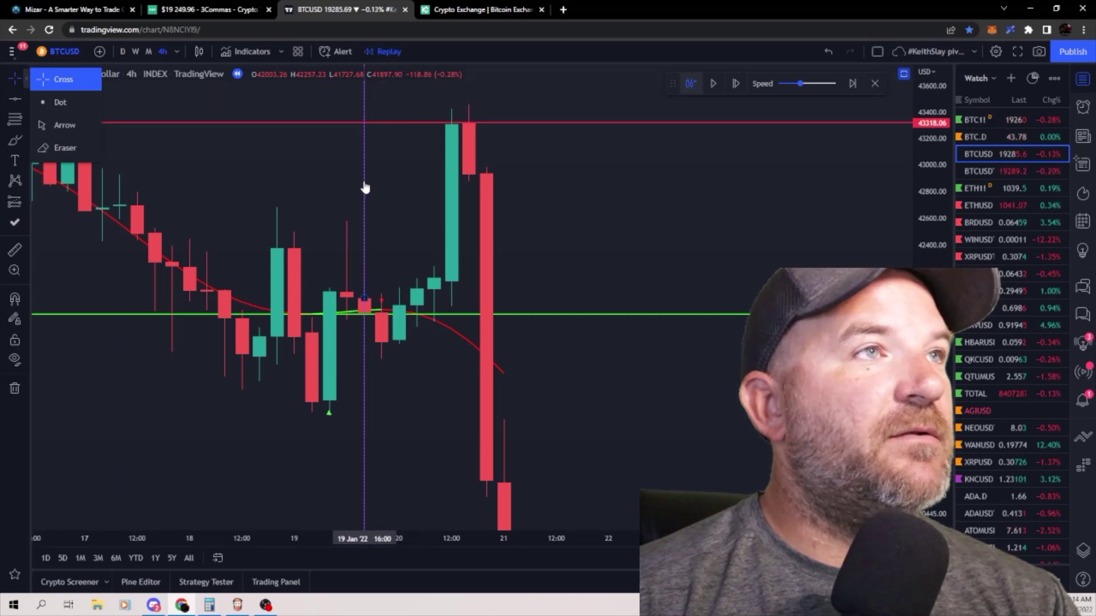
Recolour the vertical line at 19 January 2022 16:00 green
{"action": "left_click", "coordinate": [553, 112]}
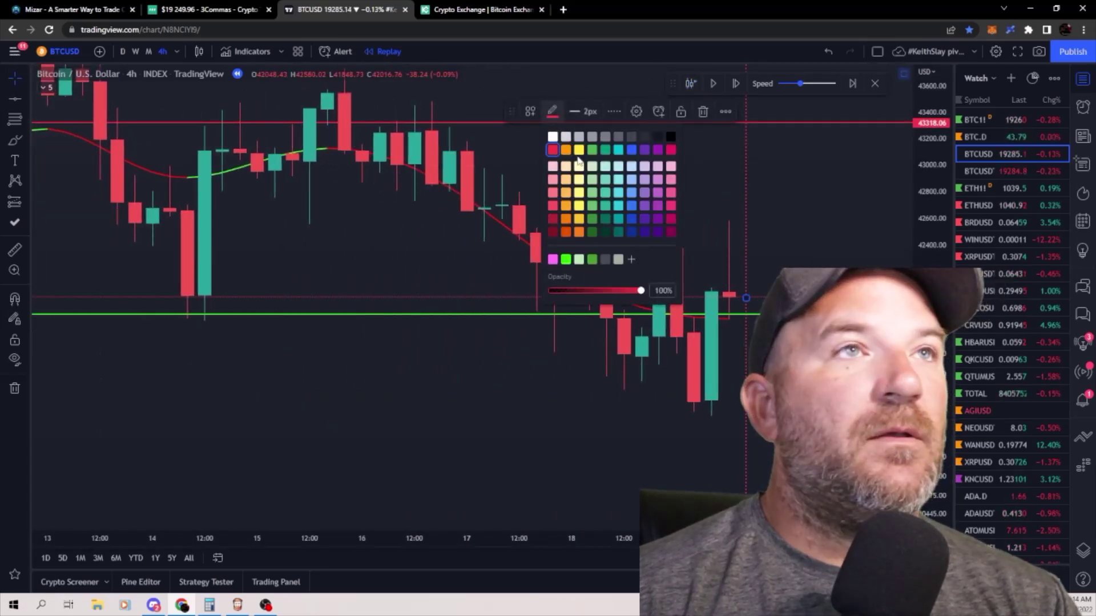
{"action": "key", "text": "Escape"}
{"action": "left_click_drag", "start_coordinate": [571, 343], "coordinate": [390, 369]}
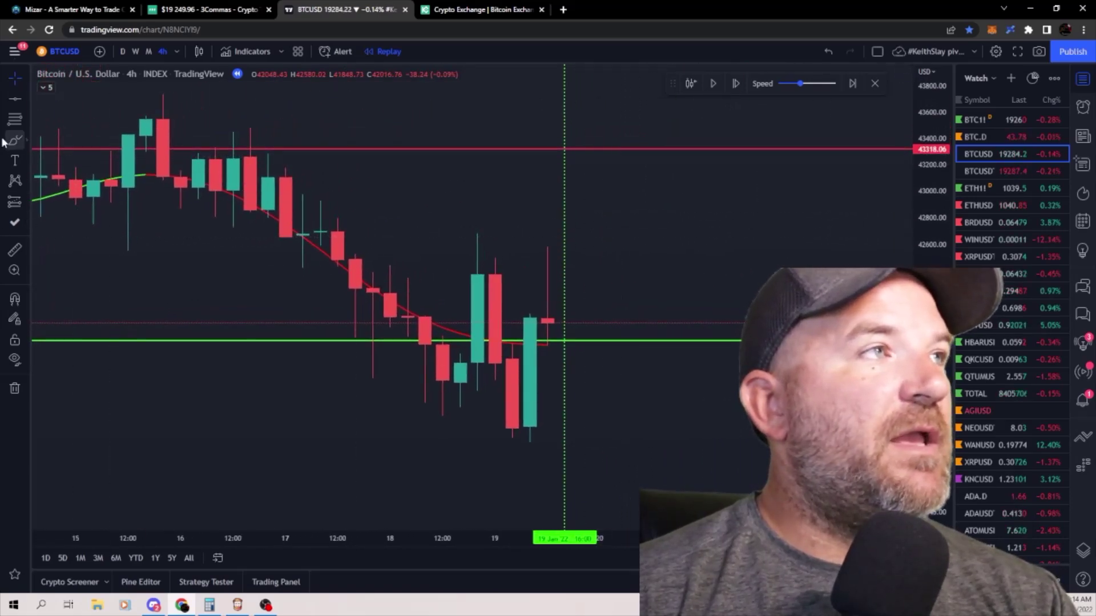
Play the replay at a higher speed and add a vertical line at 20 January 2022 16:00 as the candles form
{"action": "left_click", "coordinate": [810, 84]}
{"action": "left_click", "coordinate": [708, 88]}
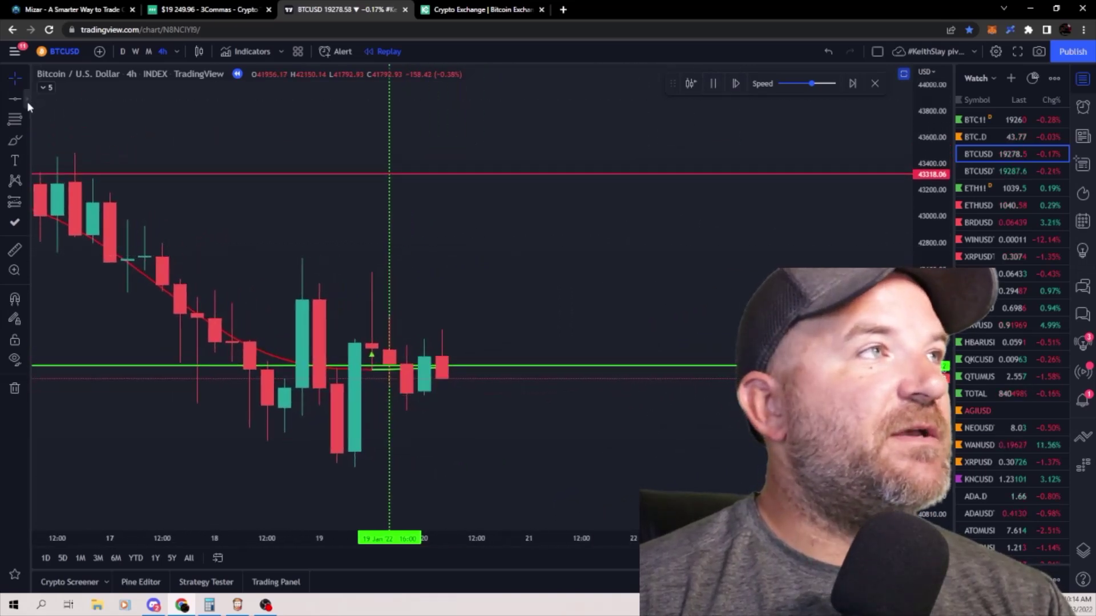
{"action": "left_click", "coordinate": [26, 101]}
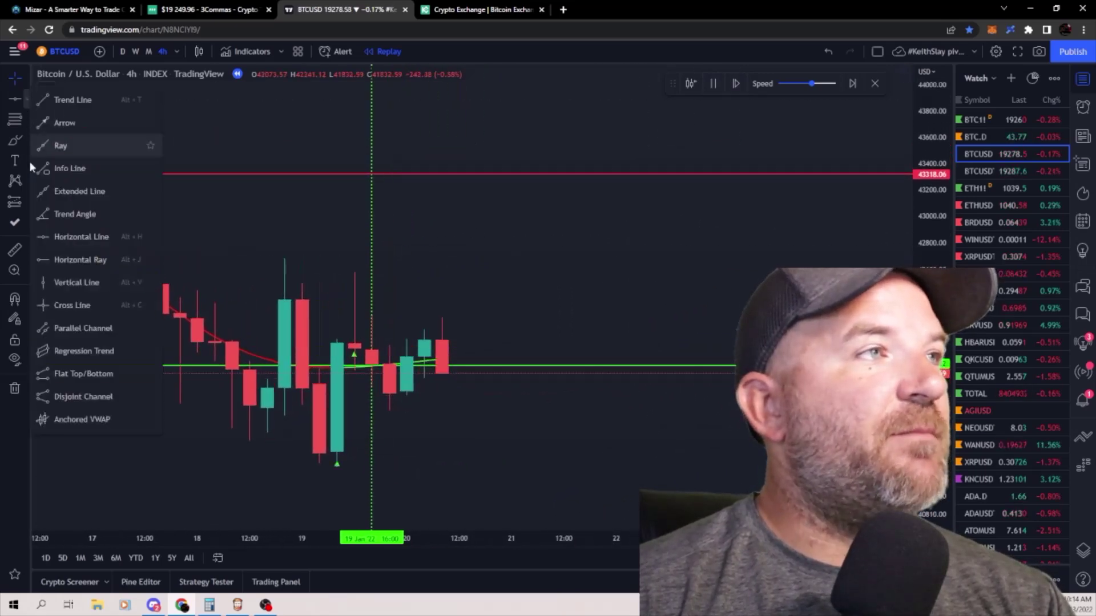
{"action": "left_click", "coordinate": [62, 283]}
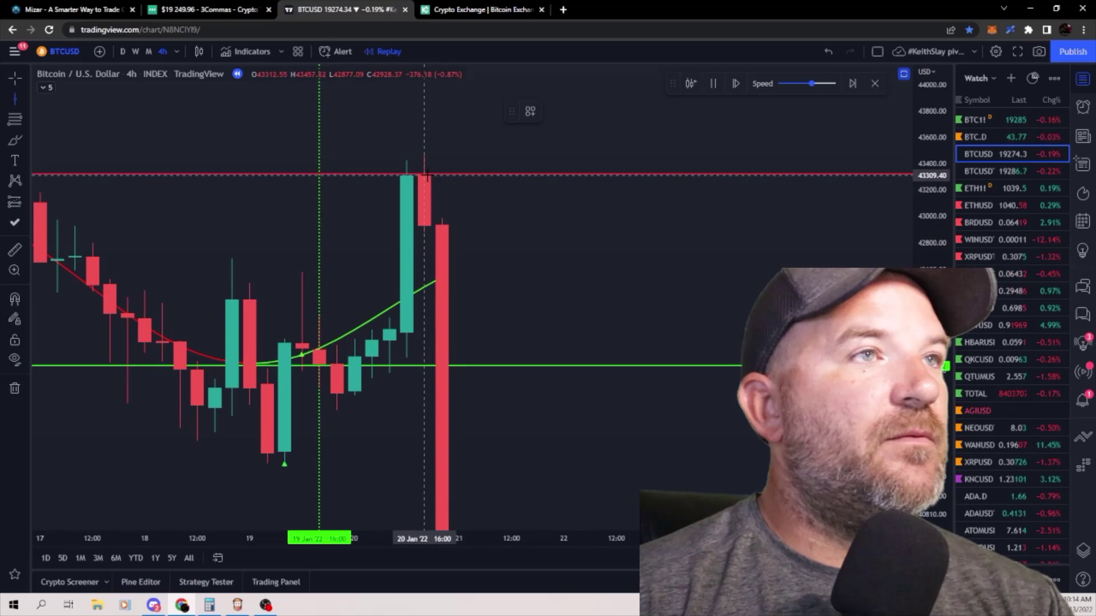
{"action": "left_click", "coordinate": [390, 174]}
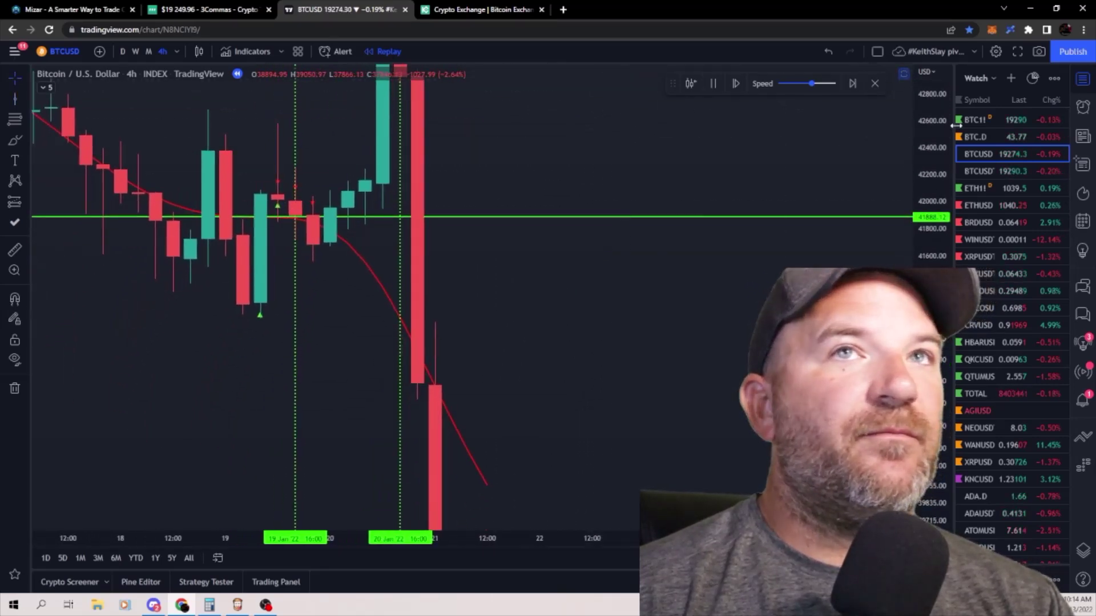
Pause the replay and rewind it to just before the 20 January 2022 12:00 candle
{"action": "left_click", "coordinate": [713, 83]}
{"action": "left_click_drag", "start_coordinate": [521, 384], "coordinate": [478, 223]}
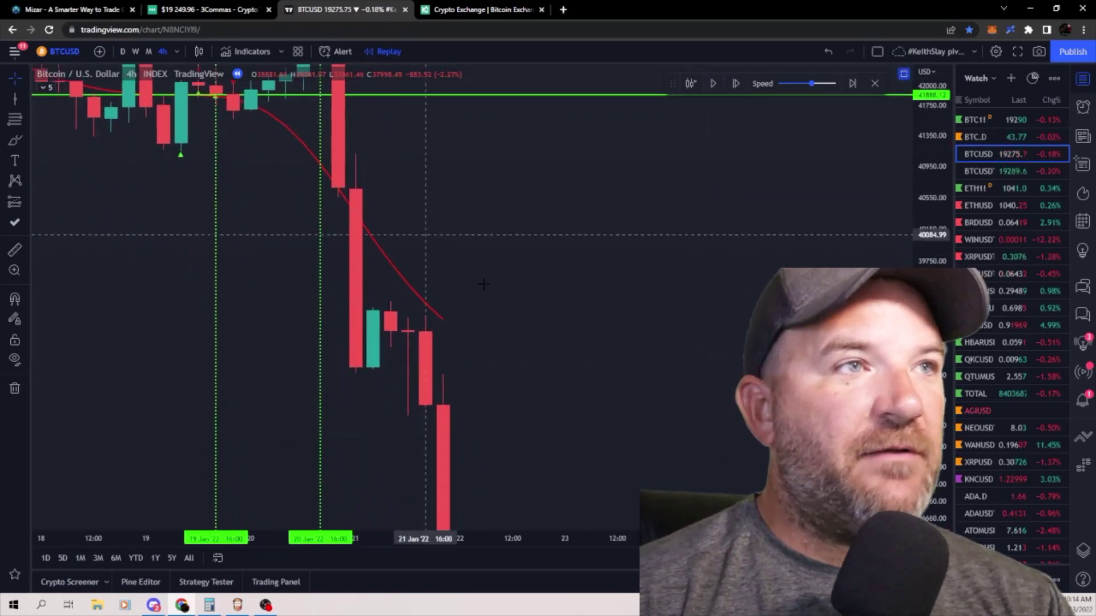
{"action": "left_click_drag", "start_coordinate": [550, 285], "coordinate": [665, 487]}
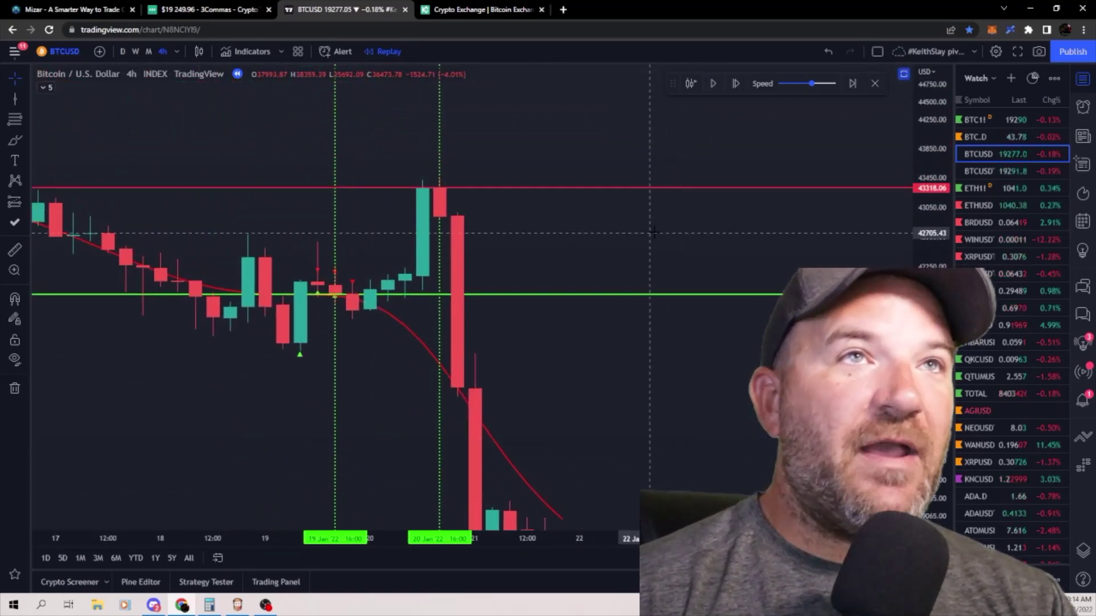
{"action": "left_click_drag", "start_coordinate": [657, 248], "coordinate": [701, 323]}
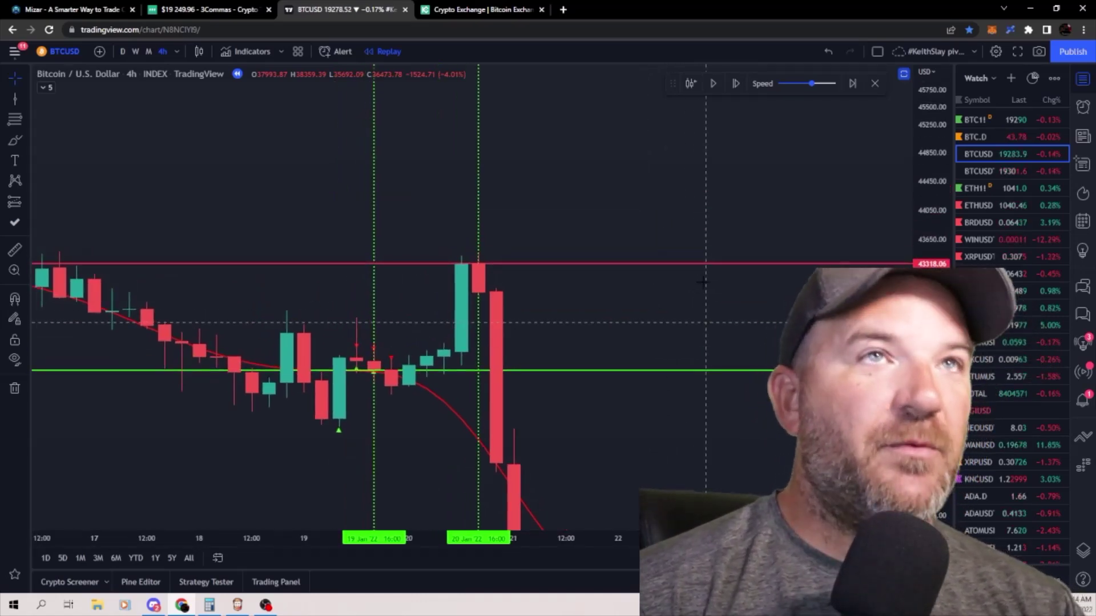
{"action": "left_click", "coordinate": [689, 88]}
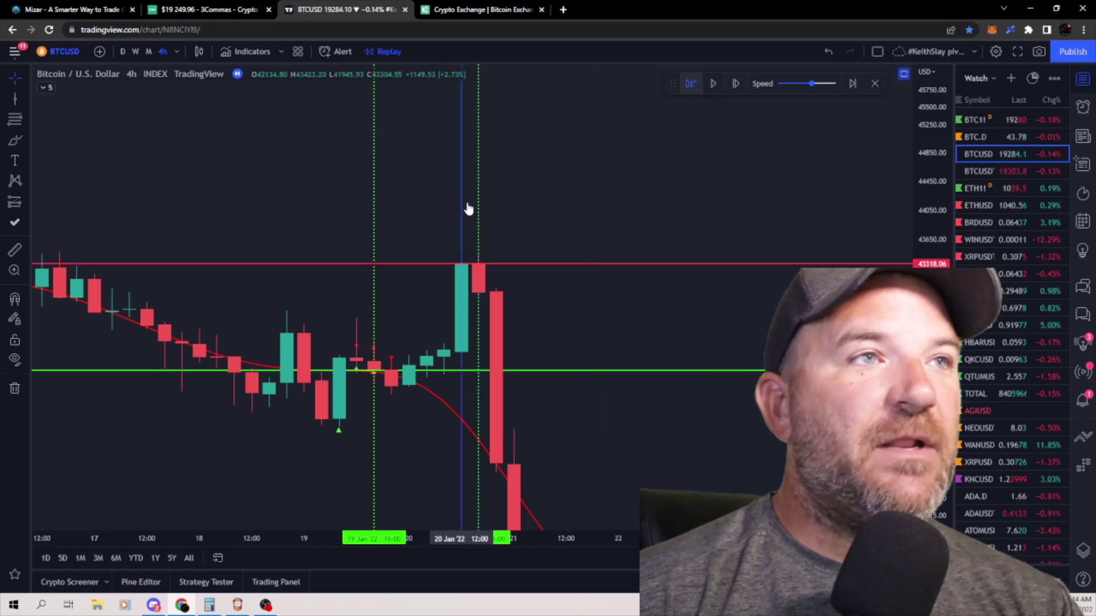
{"action": "left_click", "coordinate": [466, 208]}
{"action": "left_click_drag", "start_coordinate": [583, 211], "coordinate": [762, 187]}
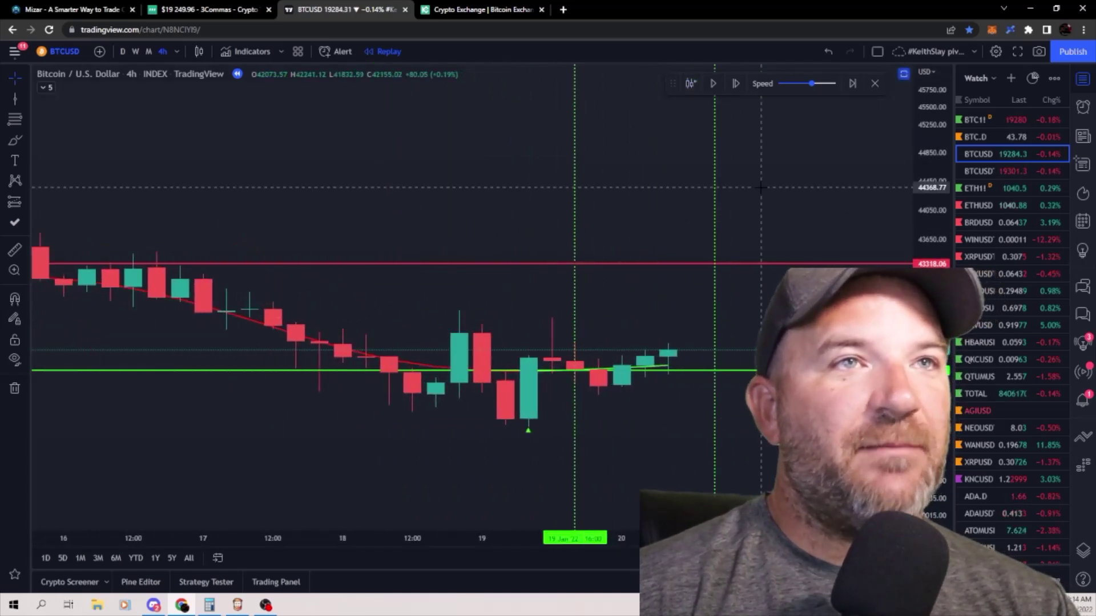
Recolour the vertical line at 20 January 2022 16:00 red
{"action": "left_click", "coordinate": [713, 181]}
{"action": "left_click", "coordinate": [552, 112]}
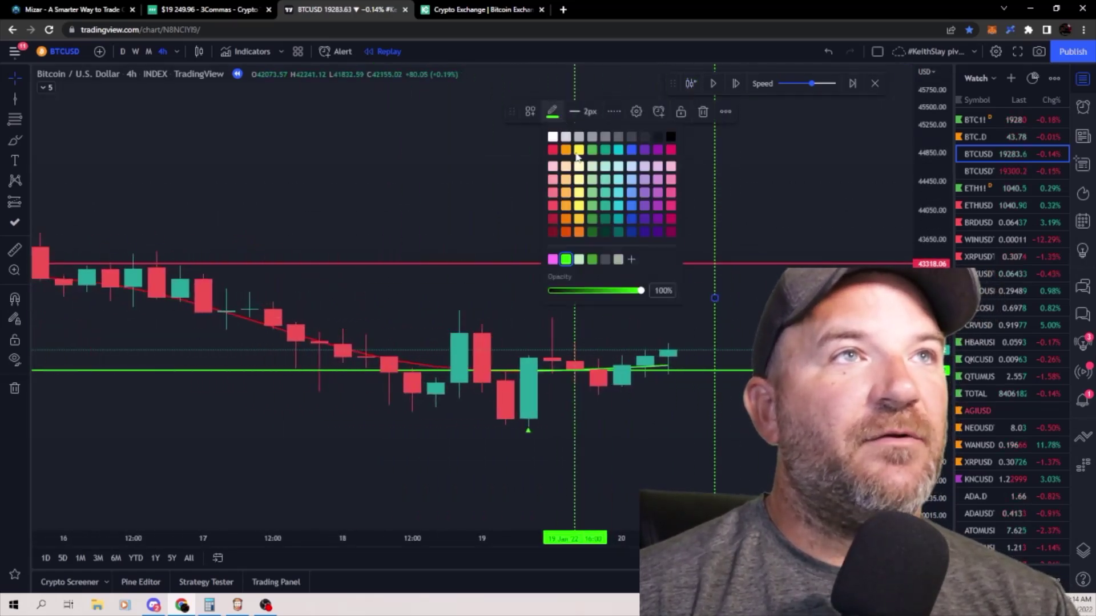
{"action": "left_click", "coordinate": [553, 149]}
Play the replay in stages through the 20 January 16:00 and 20:00 candles to 21 January 00:00, pausing to compare the estimator line
{"action": "left_click_drag", "start_coordinate": [738, 188], "coordinate": [594, 188]}
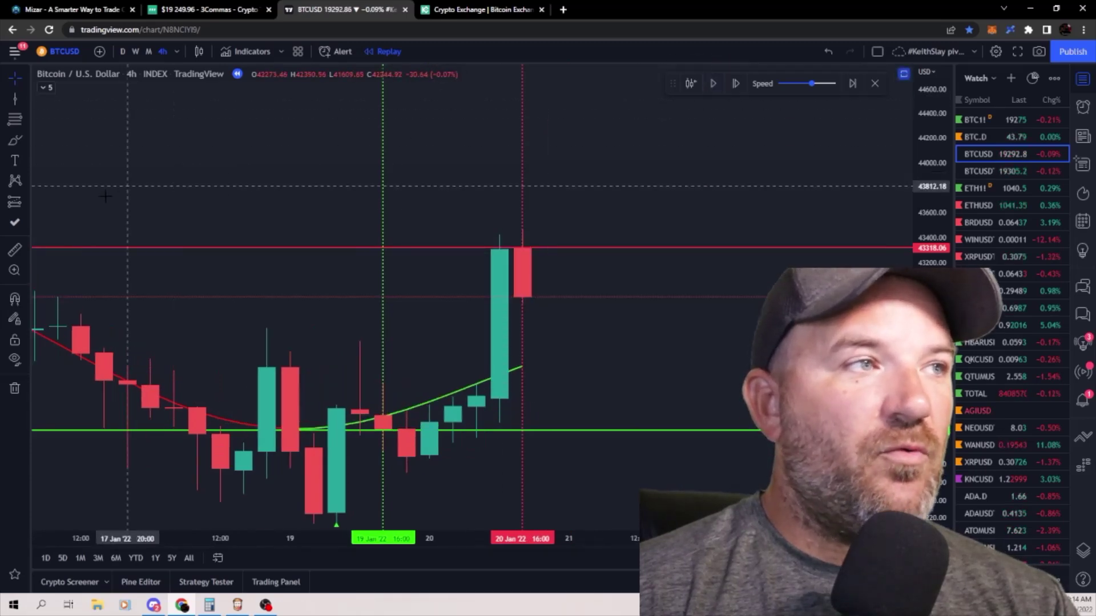
{"action": "left_click_drag", "start_coordinate": [410, 489], "coordinate": [415, 352]}
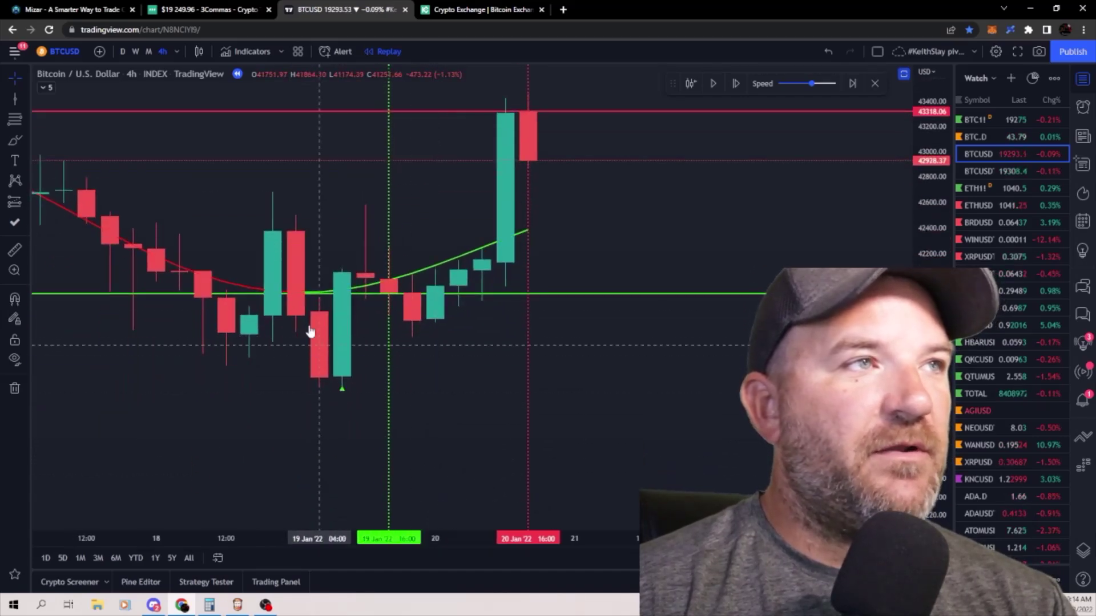
{"action": "left_click", "coordinate": [712, 93]}
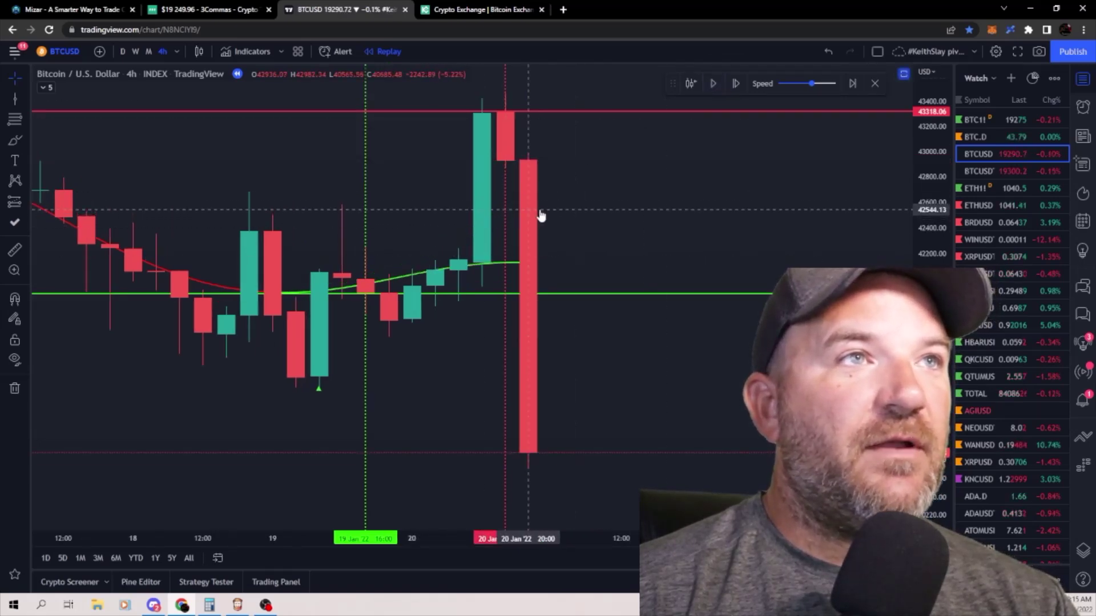
{"action": "left_click", "coordinate": [713, 83]}
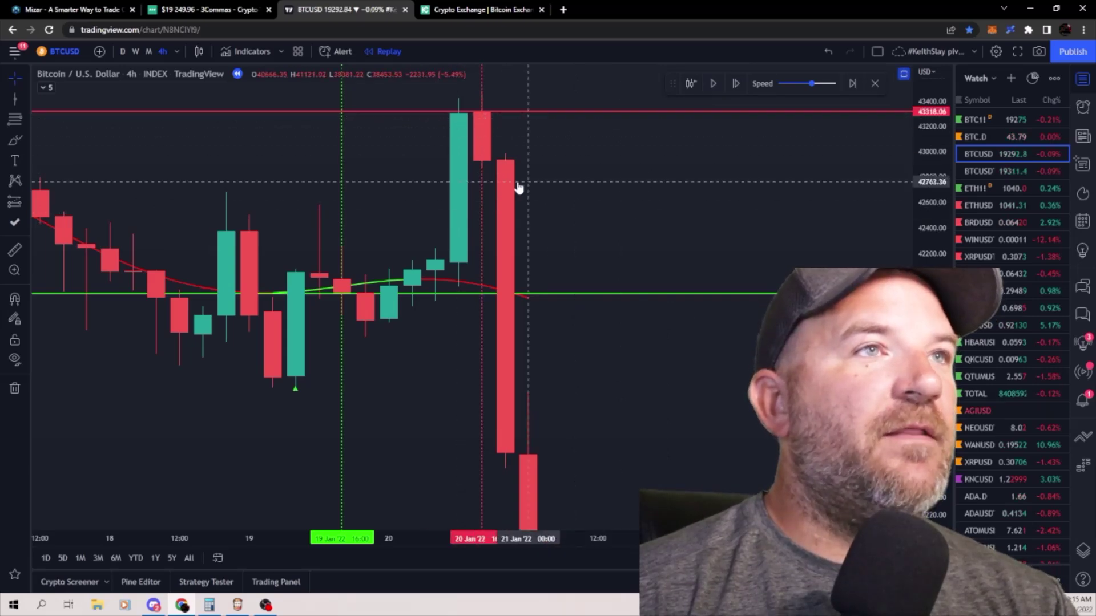
Move the red vertical line to the 21 January 2022 00:00 candle
{"action": "left_click_drag", "start_coordinate": [518, 186], "coordinate": [492, 32]}
{"action": "mouse_move", "coordinate": [930, 145]}
{"action": "left_mouse_down"}
{"action": "mouse_move", "coordinate": [930, 206]}
{"action": "mouse_move", "coordinate": [930, 194]}
{"action": "left_mouse_up"}
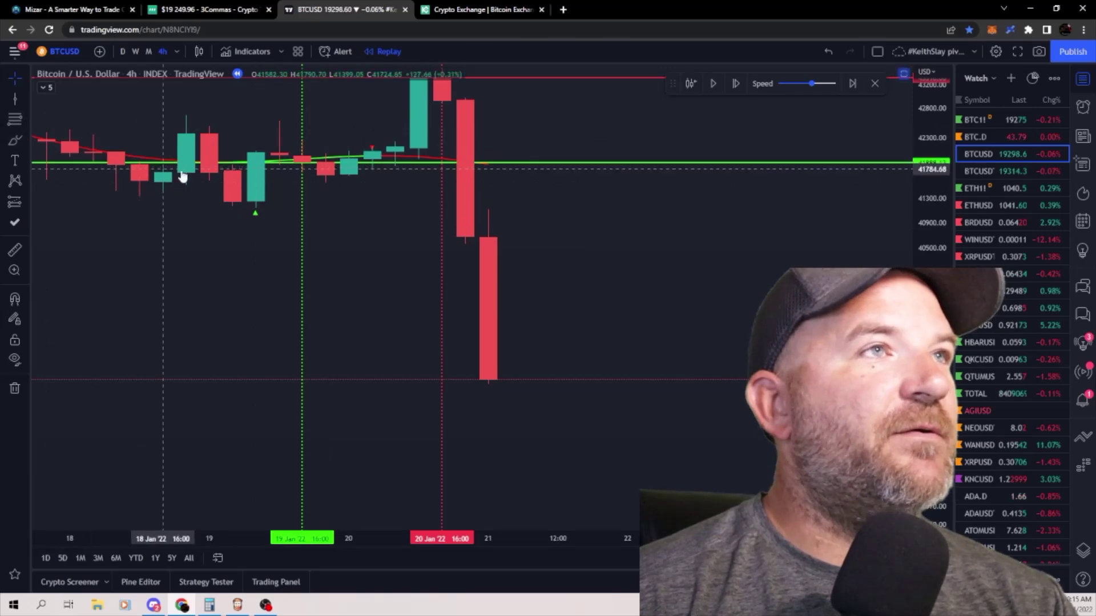
{"action": "scroll", "coordinate": [663, 388], "scroll_direction": "down", "scroll_amount": 3}
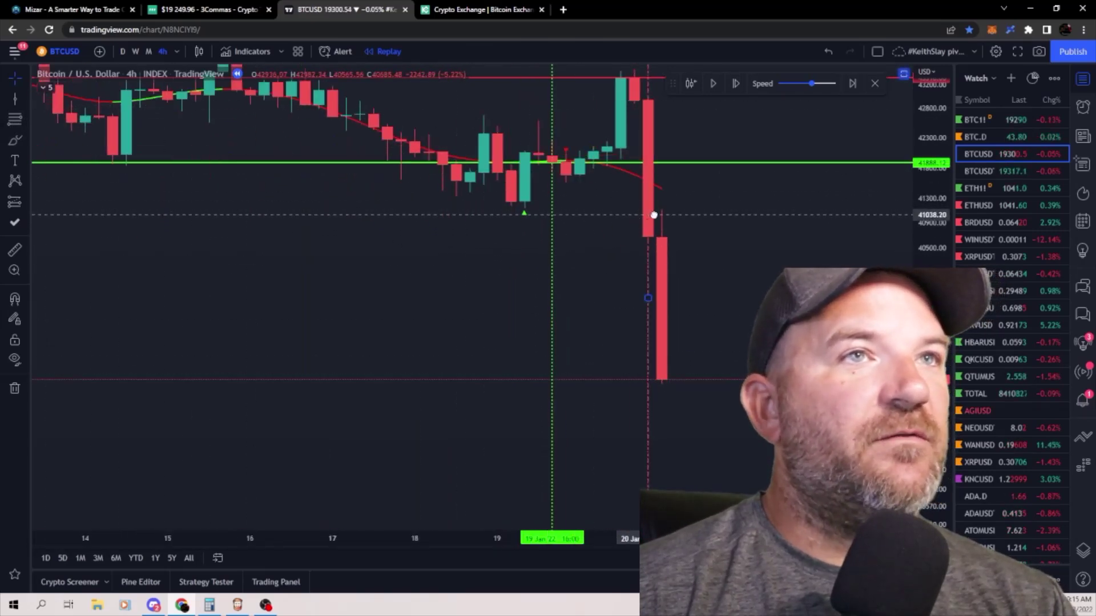
{"action": "scroll", "coordinate": [707, 196], "scroll_direction": "right", "scroll_amount": 2}
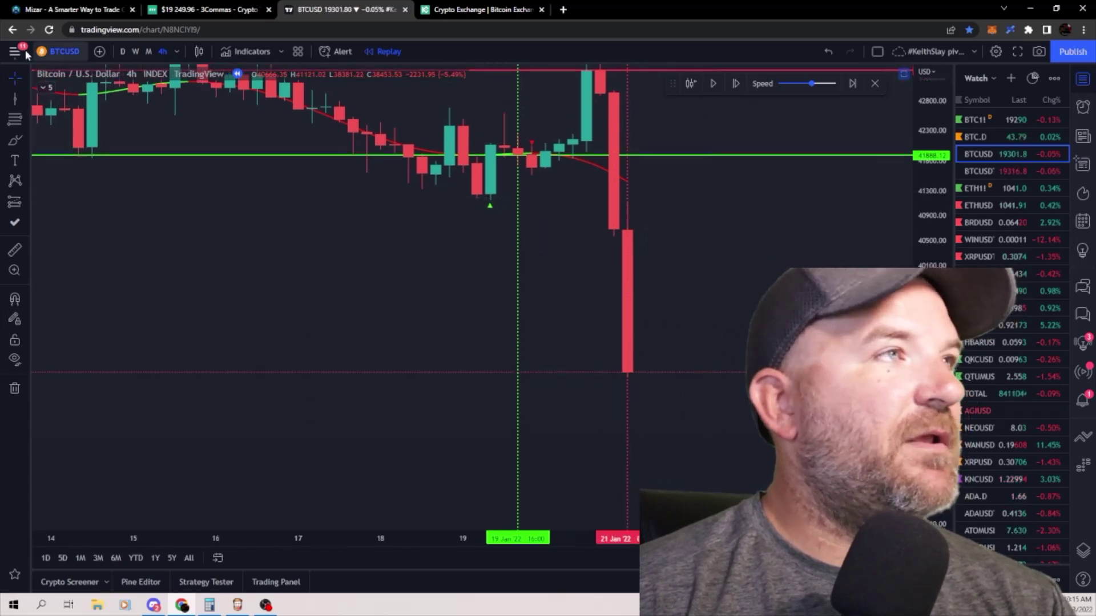
Add a horizontal line at the close of the 21 January 2022 00:00 candle
{"action": "left_click", "coordinate": [24, 98]}
{"action": "left_click", "coordinate": [66, 234]}
{"action": "left_click", "coordinate": [587, 372]}
Delete the red horizontal line at 43318.06
{"action": "left_click_drag", "start_coordinate": [691, 334], "coordinate": [593, 260]}
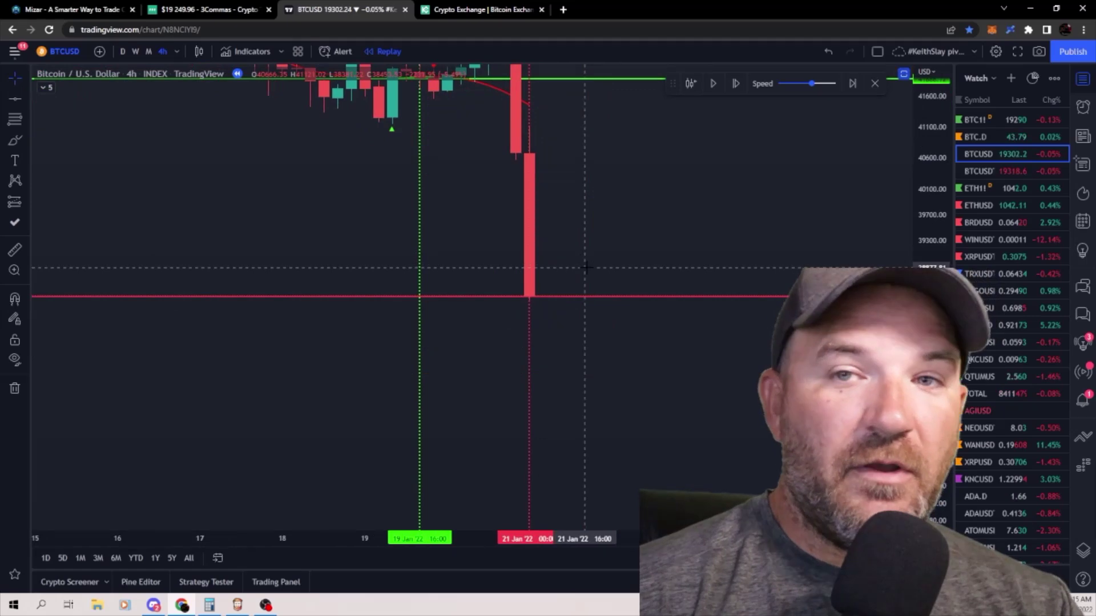
{"action": "scroll", "coordinate": [821, 187], "scroll_direction": "down", "scroll_amount": 2}
{"action": "left_click_drag", "start_coordinate": [939, 127], "coordinate": [937, 172]}
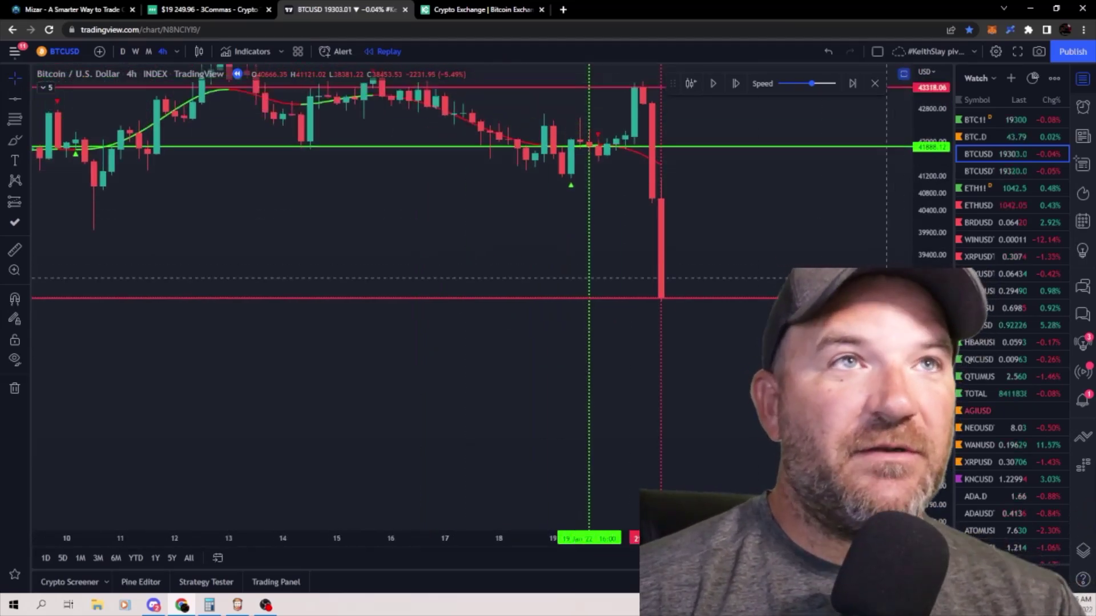
{"action": "left_click_drag", "start_coordinate": [694, 254], "coordinate": [640, 262]}
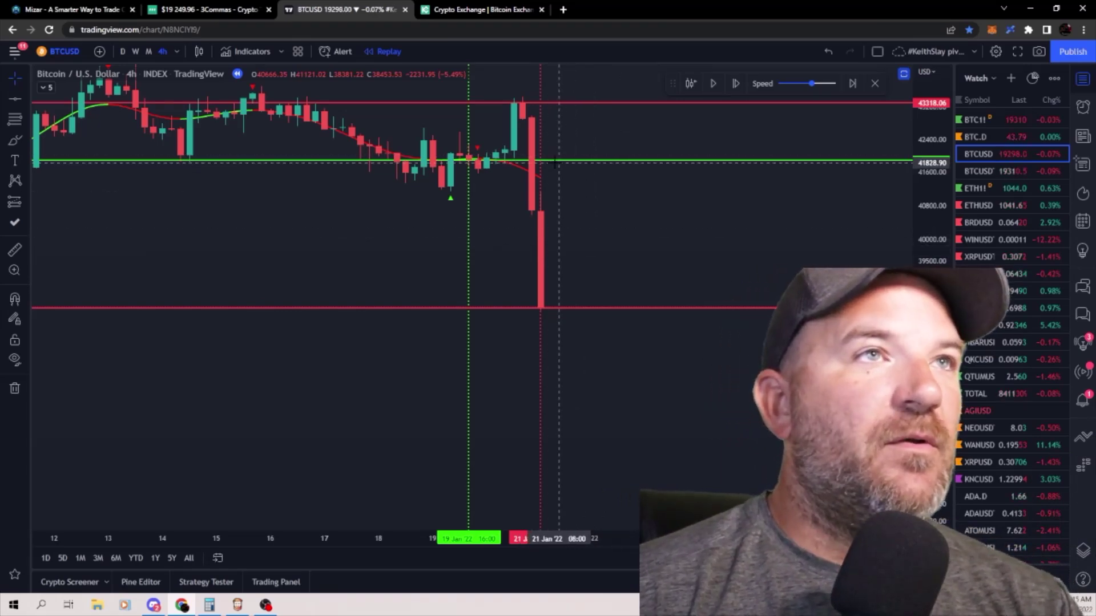
{"action": "left_click_drag", "start_coordinate": [568, 101], "coordinate": [568, 104]}
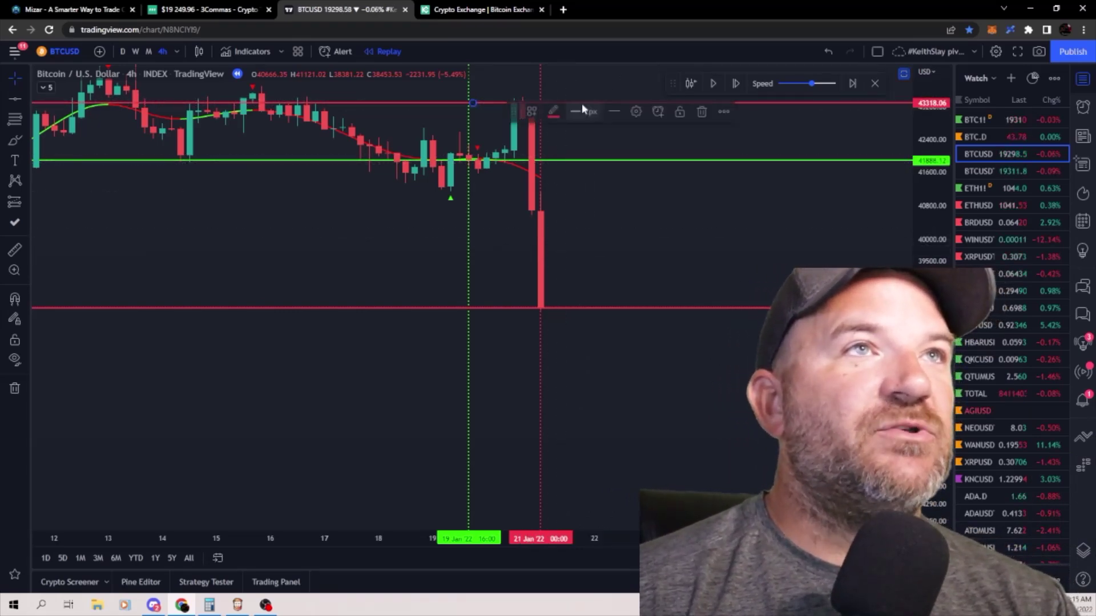
{"action": "left_click", "coordinate": [703, 112]}
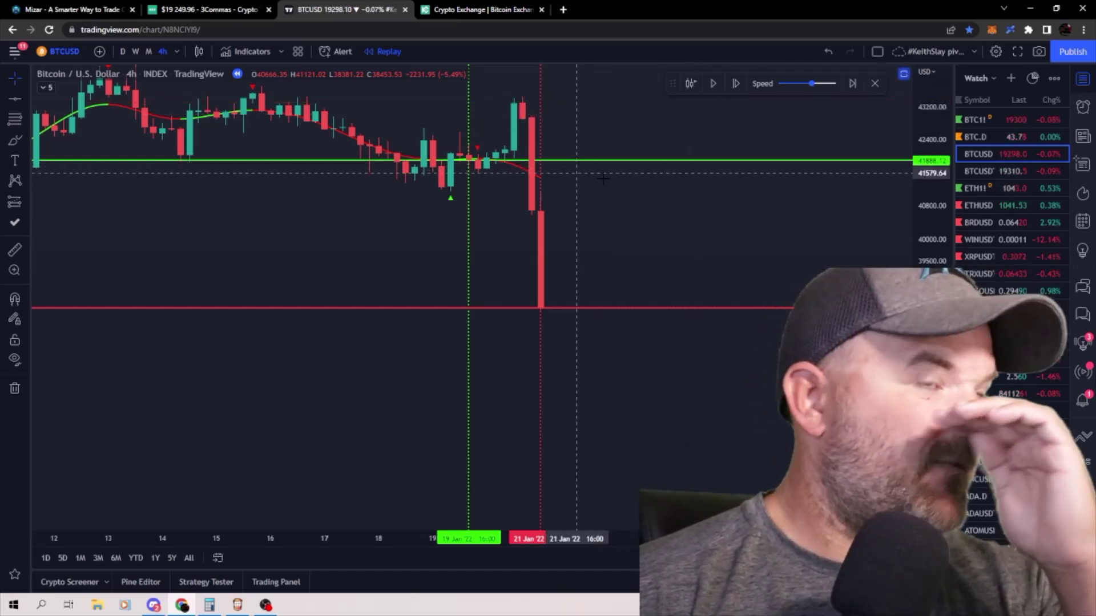
Play the replay past the 21 January 00:00 candle and measure the price drop below the red horizontal line
{"action": "left_click", "coordinate": [712, 84]}
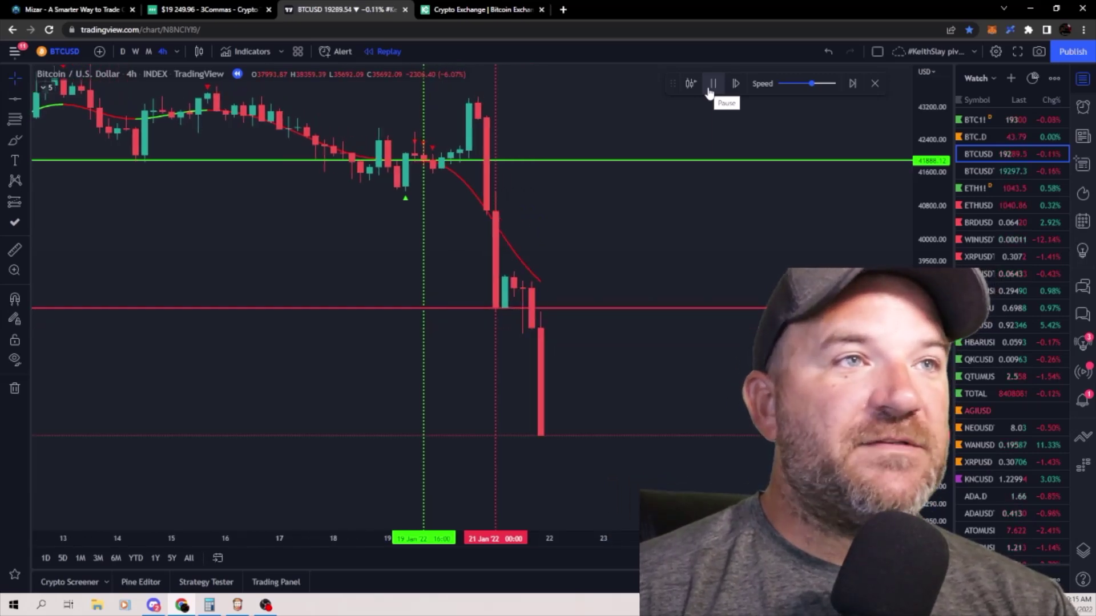
{"action": "left_click", "coordinate": [14, 249]}
{"action": "left_click", "coordinate": [558, 308]}
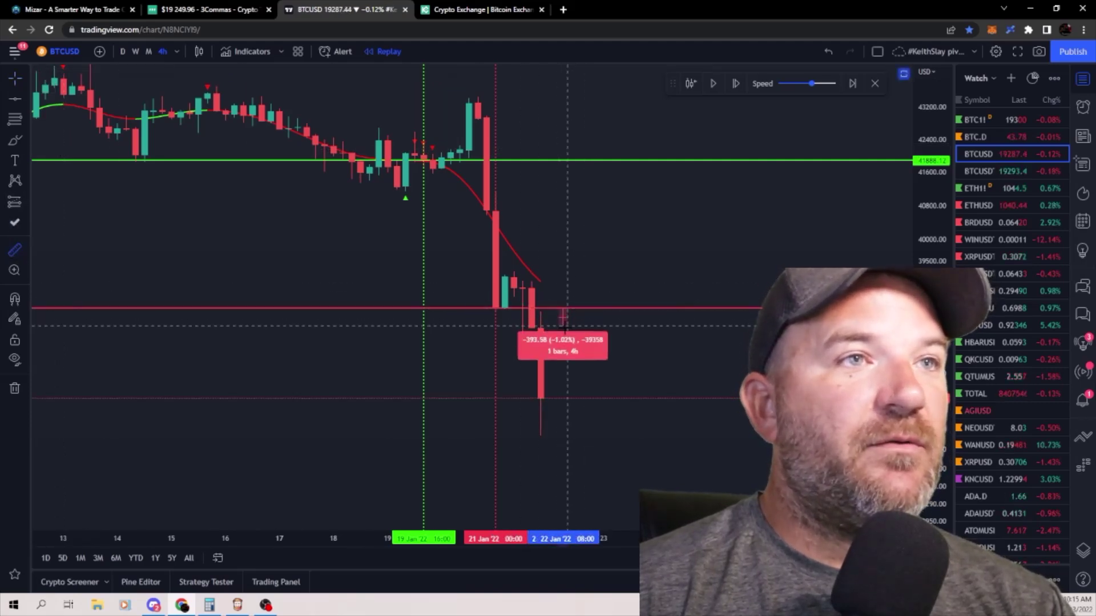
{"action": "left_click", "coordinate": [577, 373]}
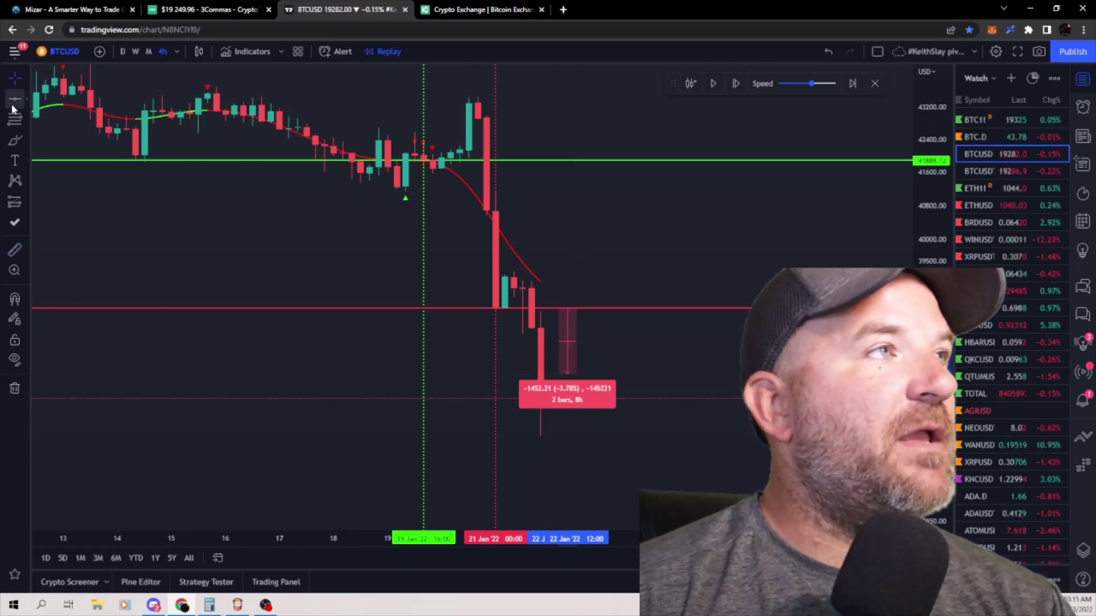
Add a horizontal line at 37103.70 below the red exit line and colour it green
{"action": "left_click", "coordinate": [561, 371]}
{"action": "left_click", "coordinate": [552, 112]}
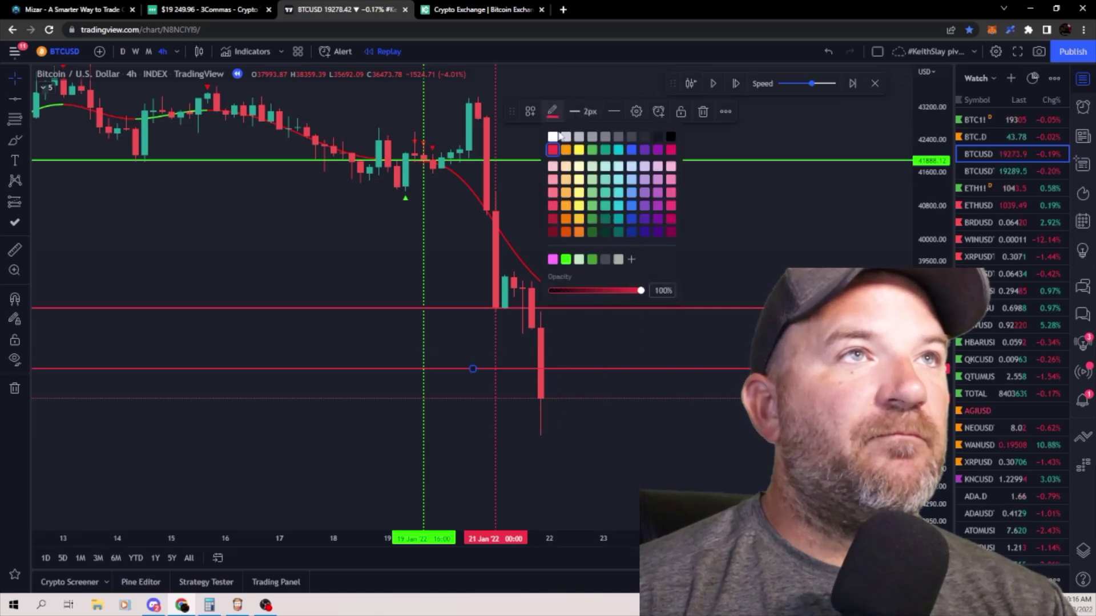
{"action": "left_click", "coordinate": [566, 259]}
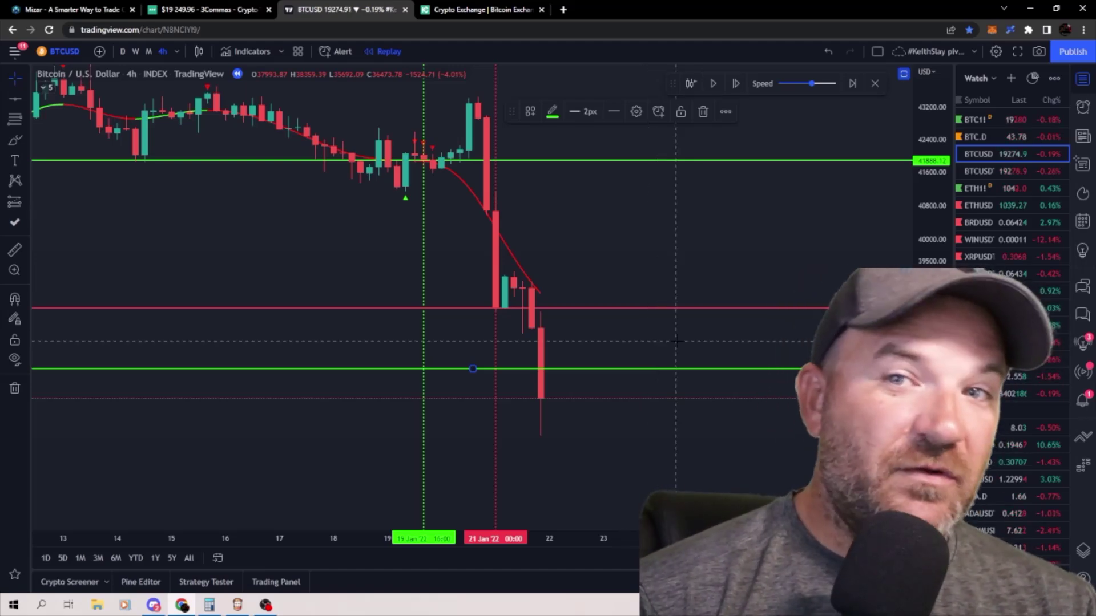
Restore the maximized price chart so the oscillator pane is shown beneath it
{"action": "left_click", "coordinate": [650, 276]}
{"action": "double_click", "coordinate": [651, 276]}
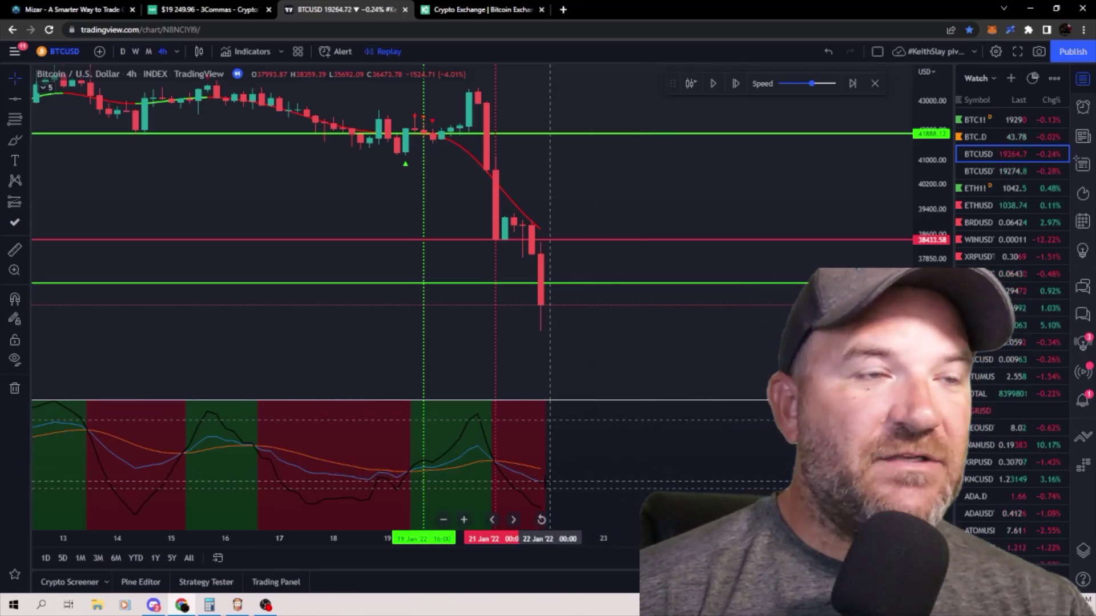
{"action": "left_click_drag", "start_coordinate": [387, 464], "coordinate": [353, 465]}
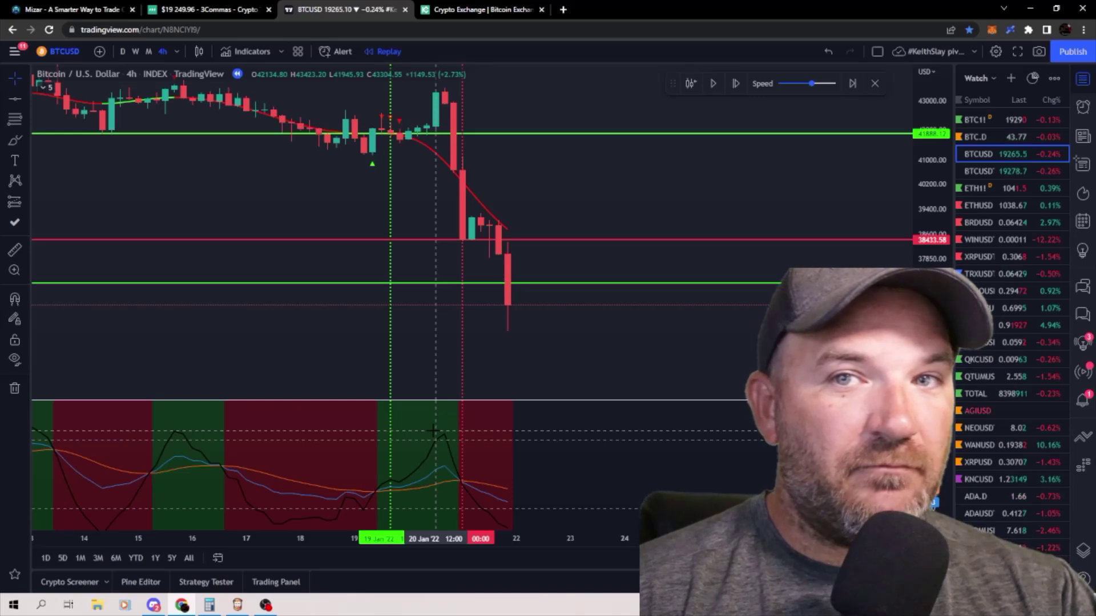
Play the replay in stages through the 22 January candles and pause it at the 23 January 12:00 candle
{"action": "left_click", "coordinate": [713, 84]}
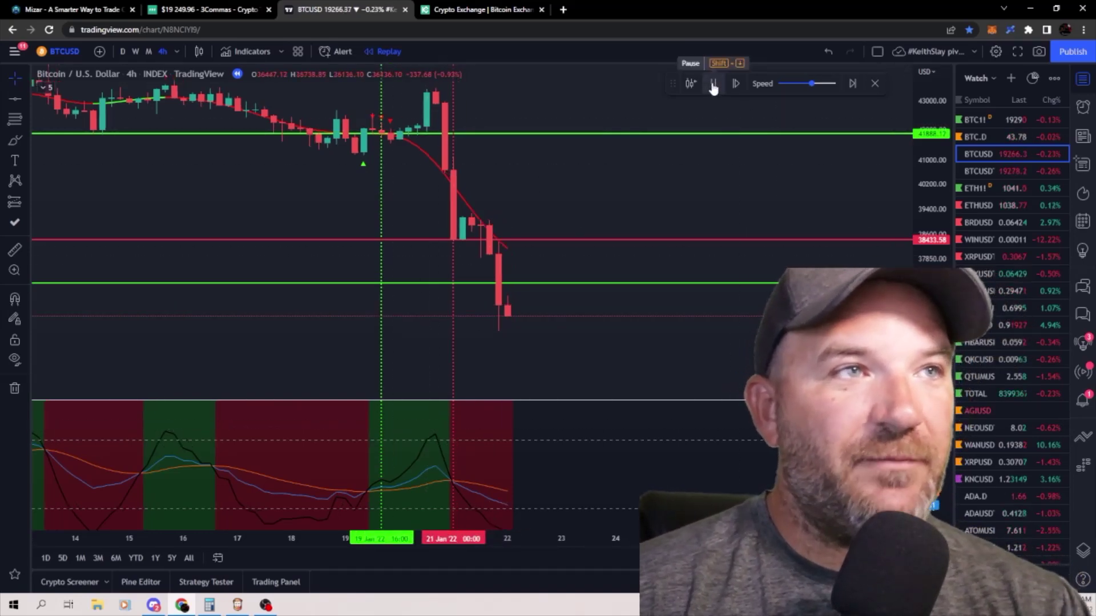
{"action": "left_click", "coordinate": [713, 84]}
{"action": "left_click_drag", "start_coordinate": [669, 274], "coordinate": [650, 194]}
{"action": "left_click_drag", "start_coordinate": [683, 464], "coordinate": [665, 391]}
{"action": "scroll", "coordinate": [266, 445], "scroll_direction": "down", "scroll_amount": 2}
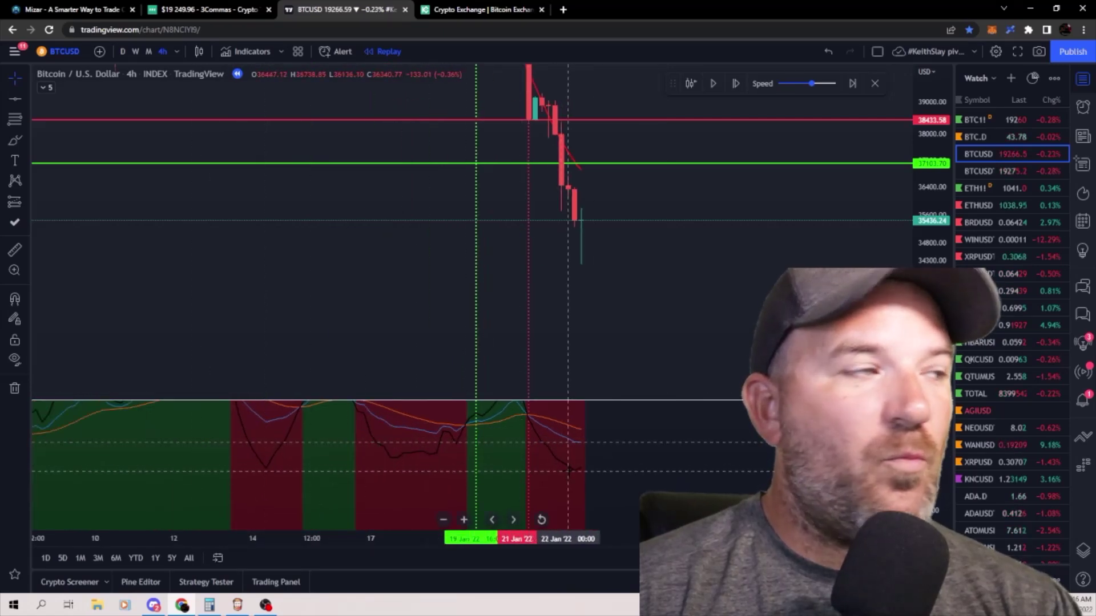
{"action": "left_click_drag", "start_coordinate": [537, 121], "coordinate": [479, 147]}
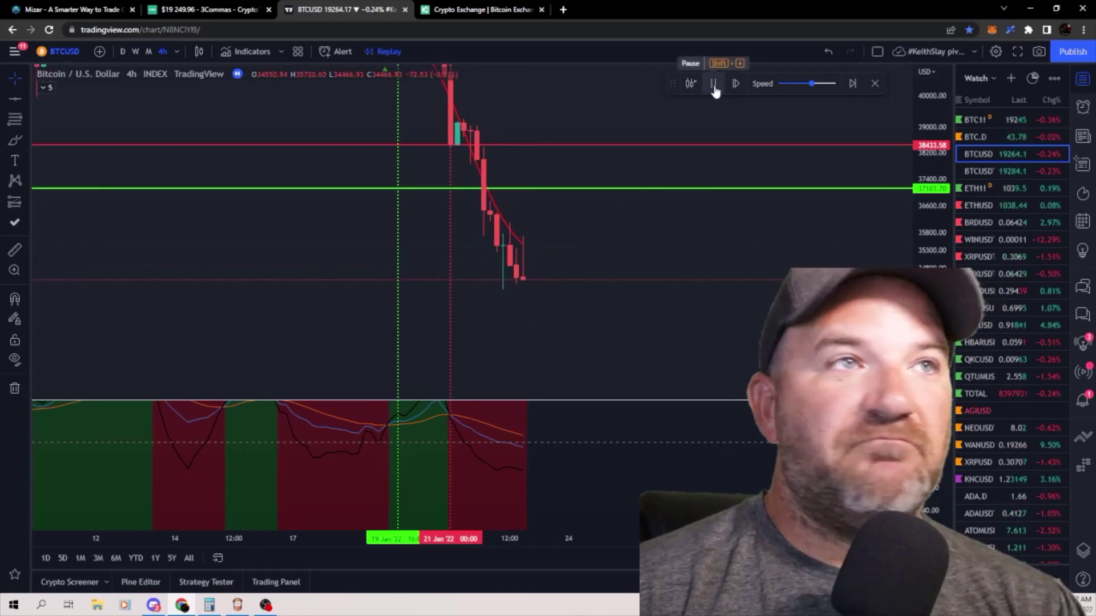
{"action": "left_click", "coordinate": [714, 85]}
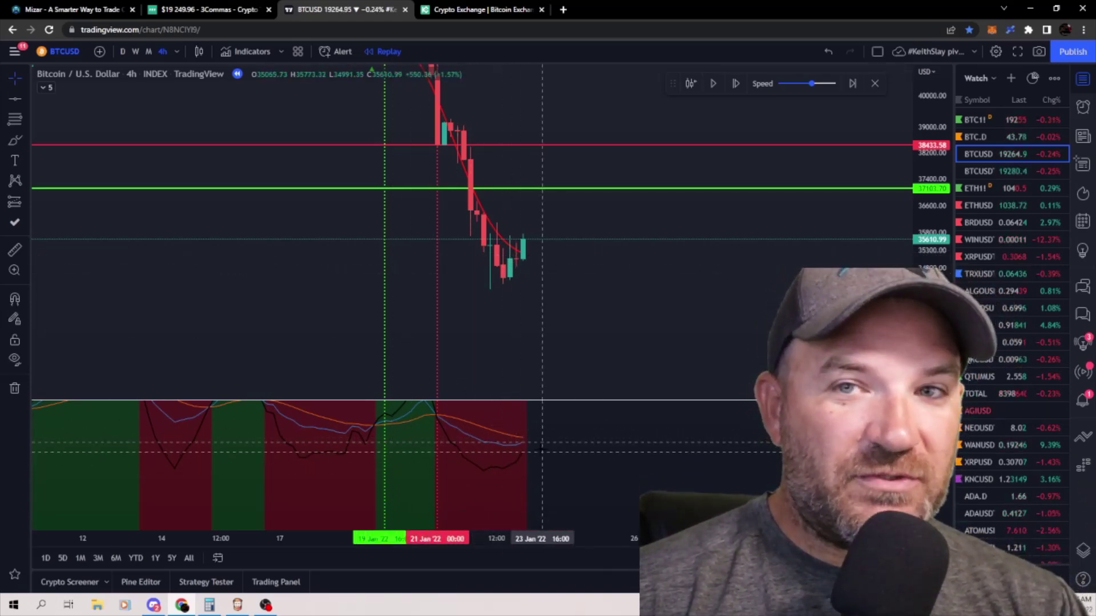
{"action": "left_click", "coordinate": [713, 84]}
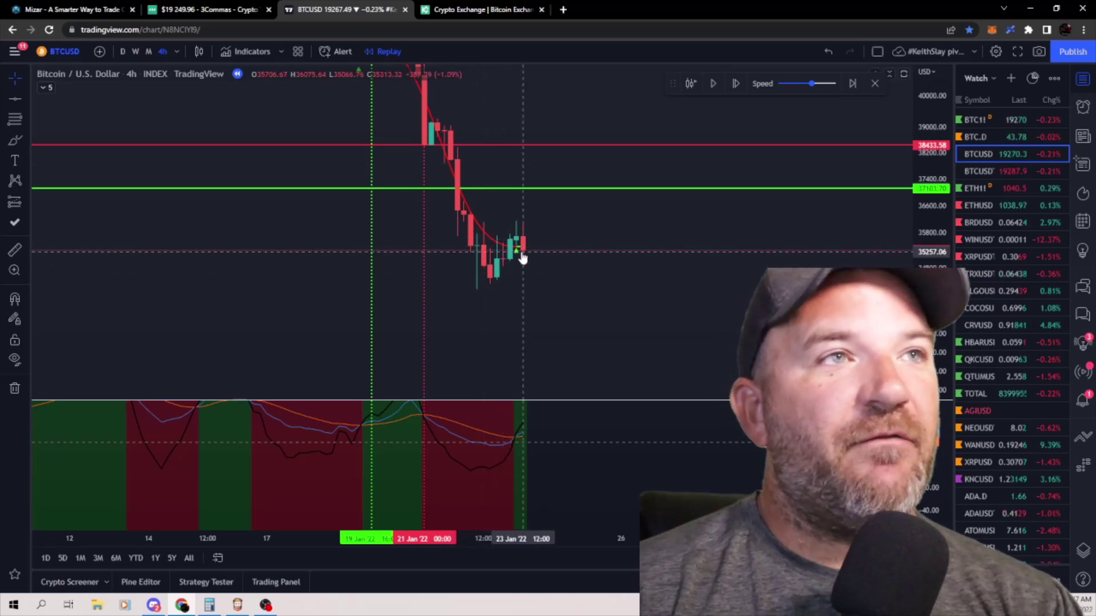
Add a green vertical line at the 23 January 2022 12:00 candle, dismissing the EURUSD alert pop-up
{"action": "left_click", "coordinate": [25, 100]}
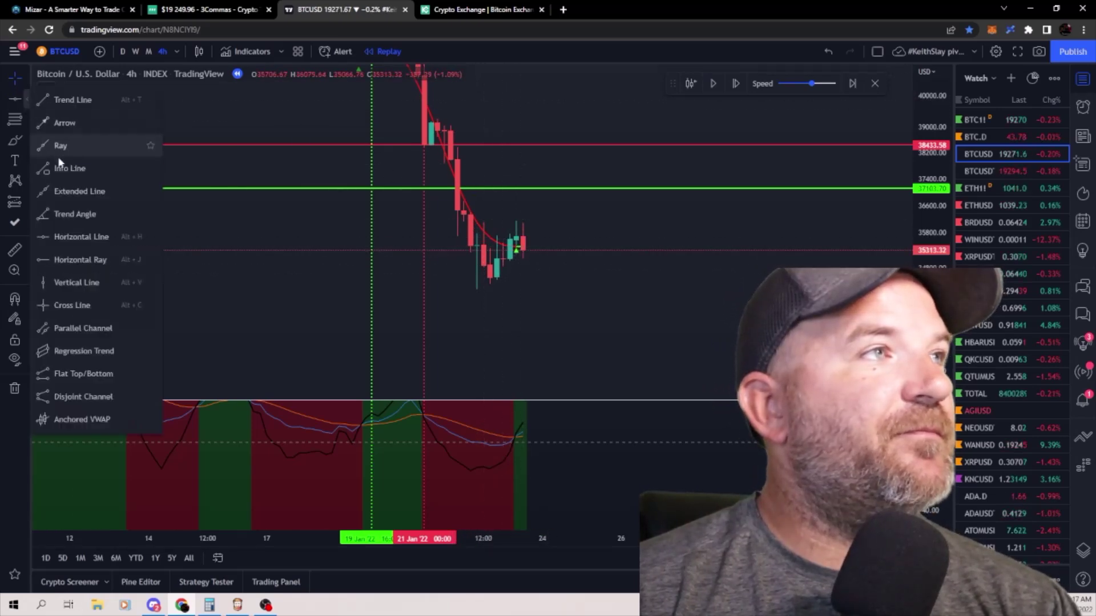
{"action": "left_click", "coordinate": [63, 283]}
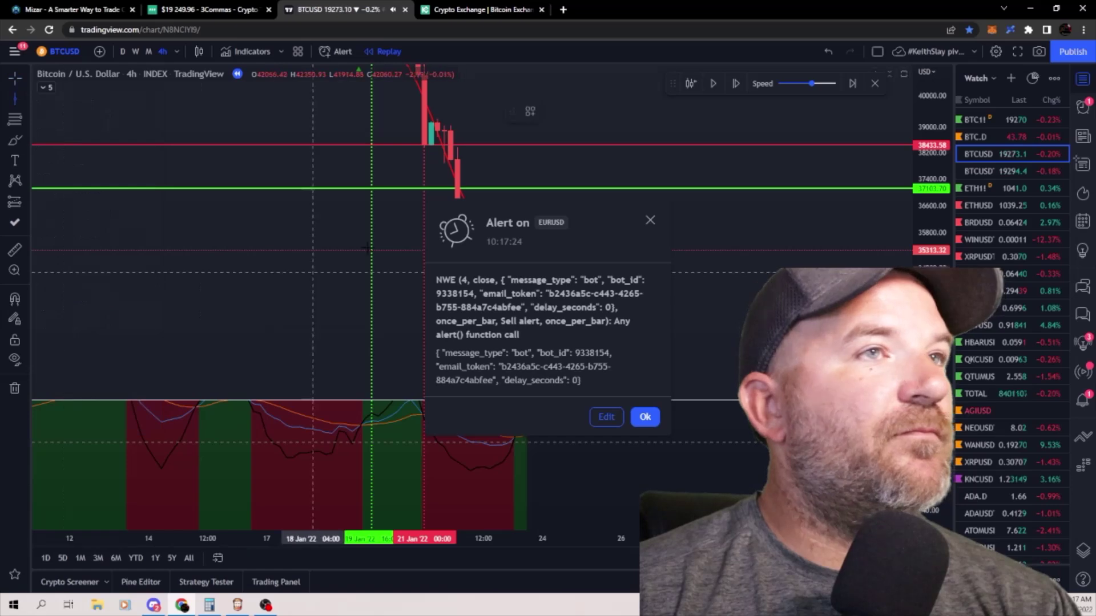
{"action": "left_click", "coordinate": [649, 225]}
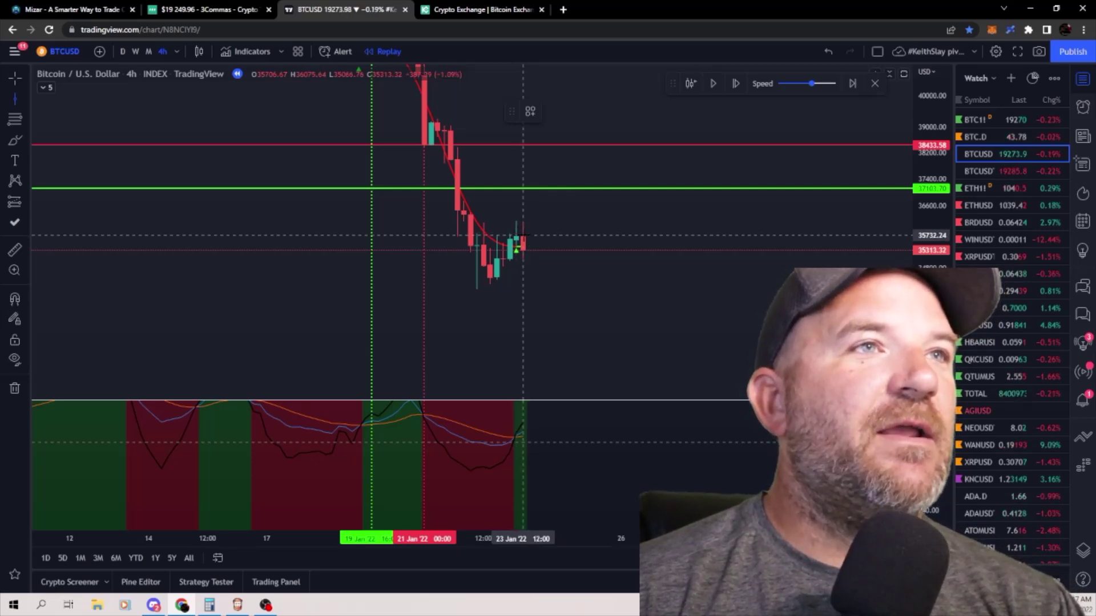
{"action": "left_click", "coordinate": [522, 233]}
{"action": "left_click", "coordinate": [552, 112]}
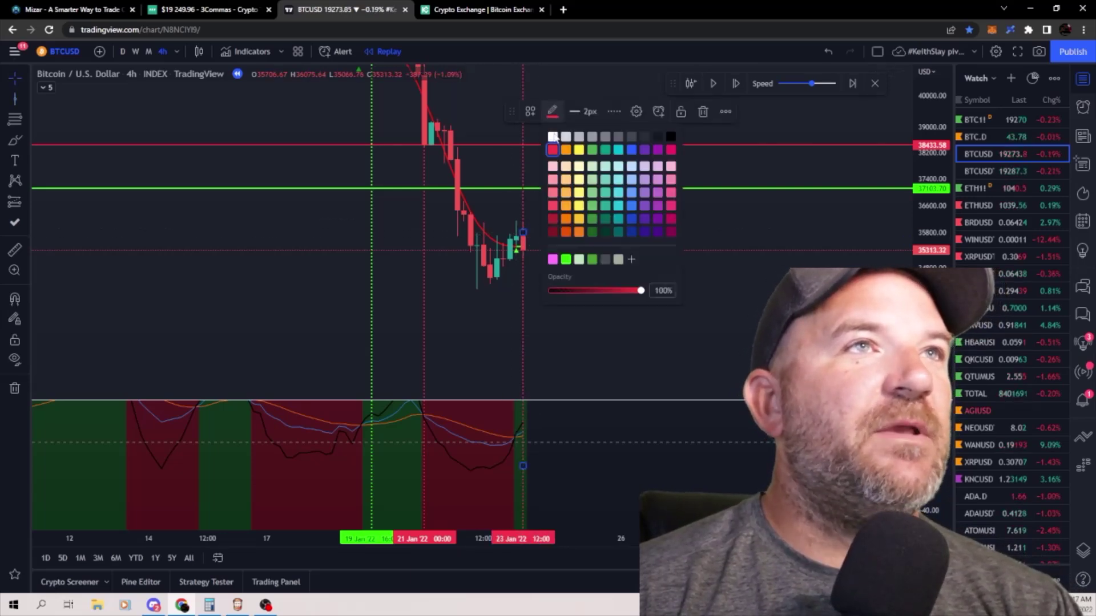
{"action": "left_click", "coordinate": [565, 260]}
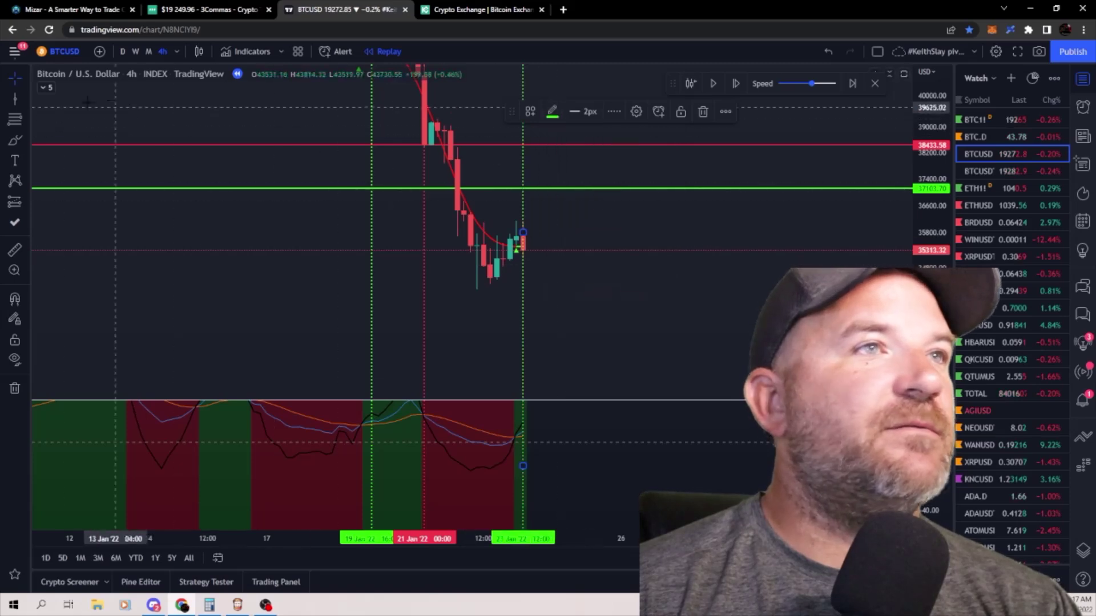
Add a green horizontal line at 35289.62, near the close of the 23 January 12:00 candle
{"action": "left_click", "coordinate": [26, 105]}
{"action": "left_click", "coordinate": [62, 236]}
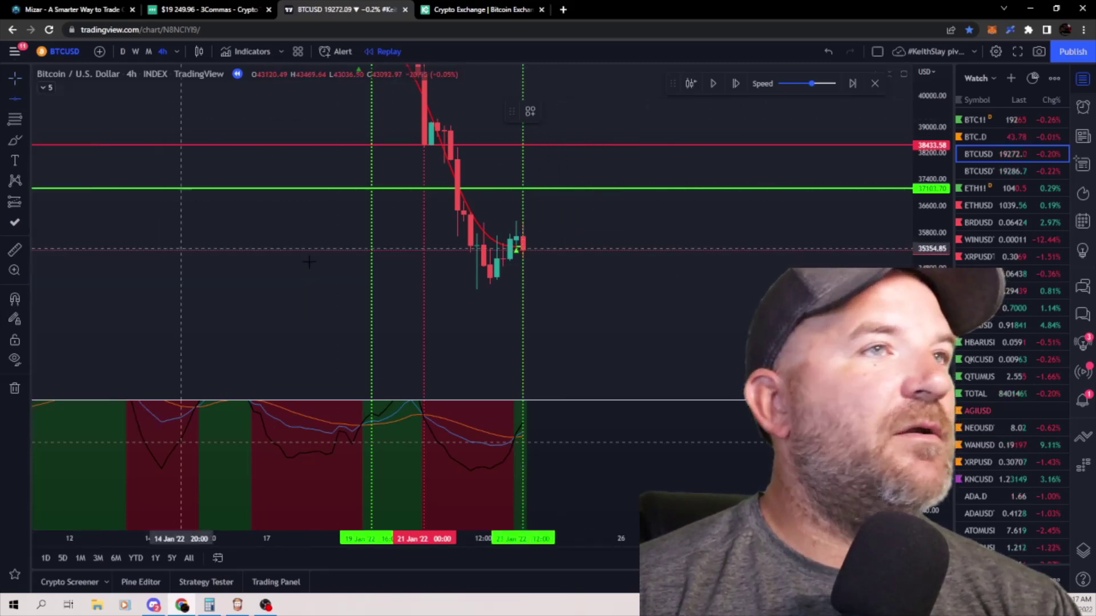
{"action": "left_click", "coordinate": [473, 251]}
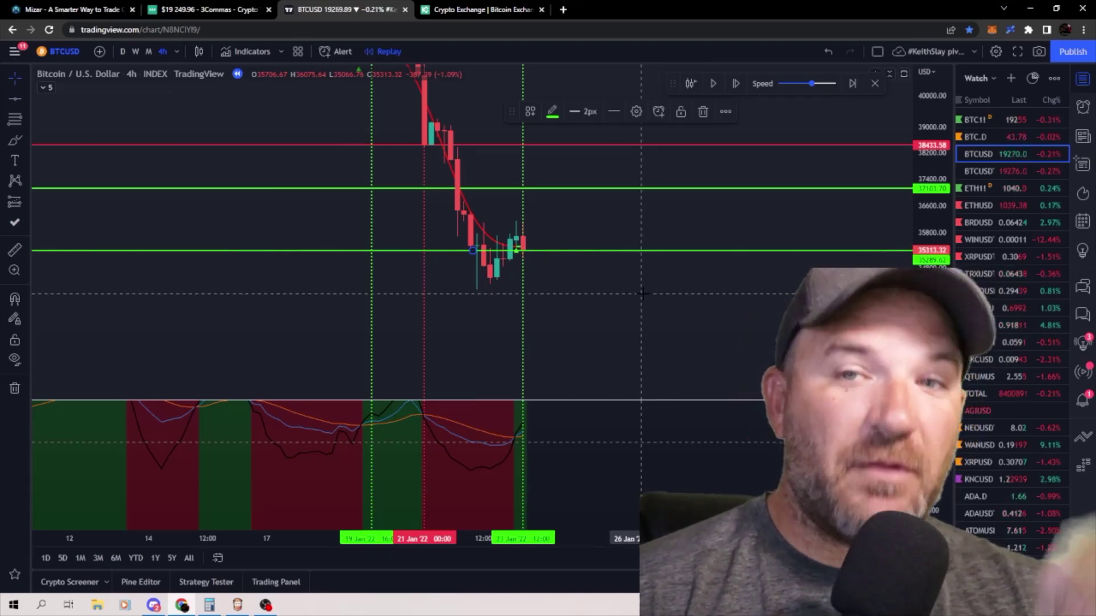
{"action": "left_click", "coordinate": [642, 293]}
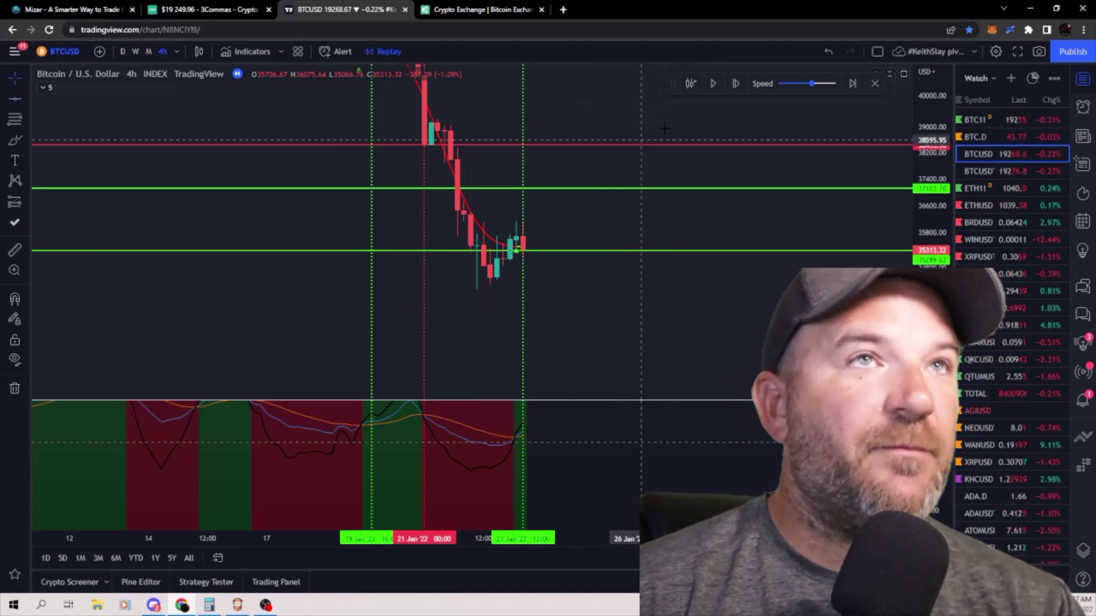
Advance the replay past 23 January 12:00 and measure the price drop below the newest green horizontal line
{"action": "left_click", "coordinate": [711, 85]}
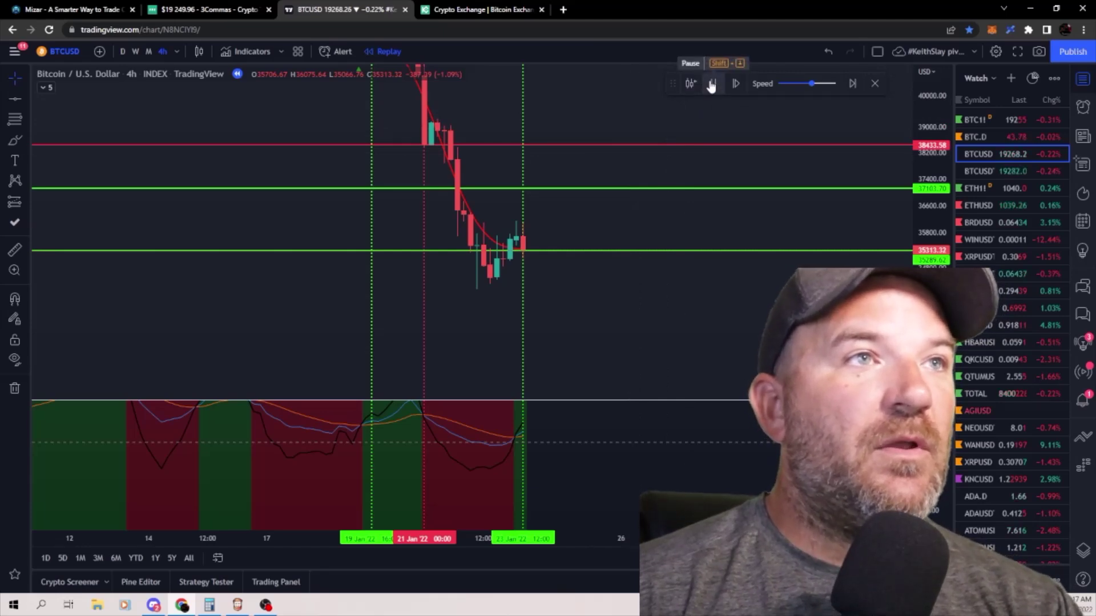
{"action": "left_click", "coordinate": [711, 85]}
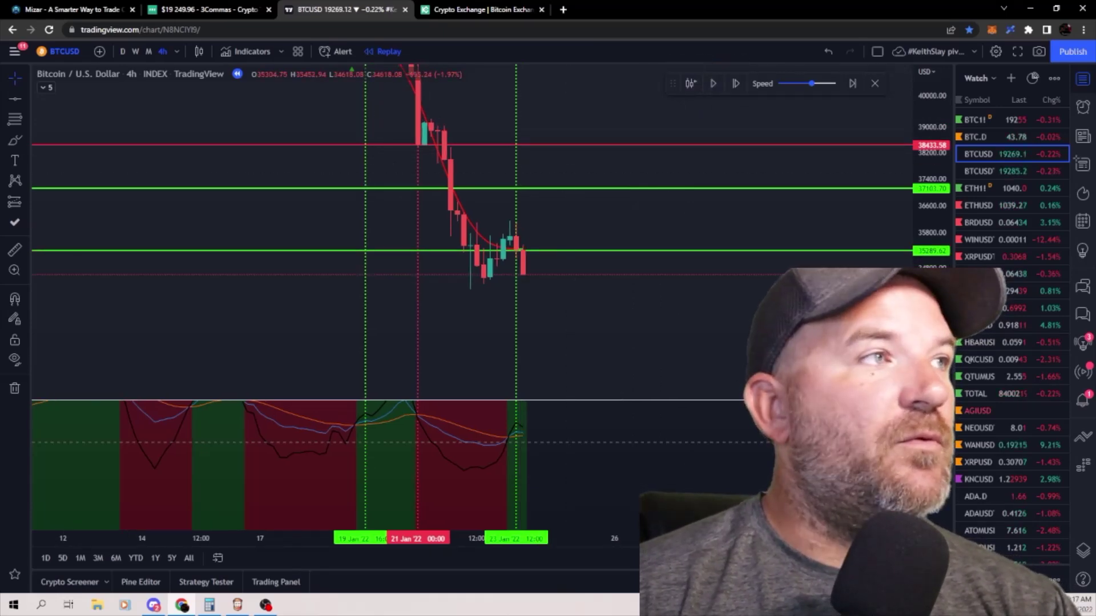
{"action": "left_click", "coordinate": [526, 251]}
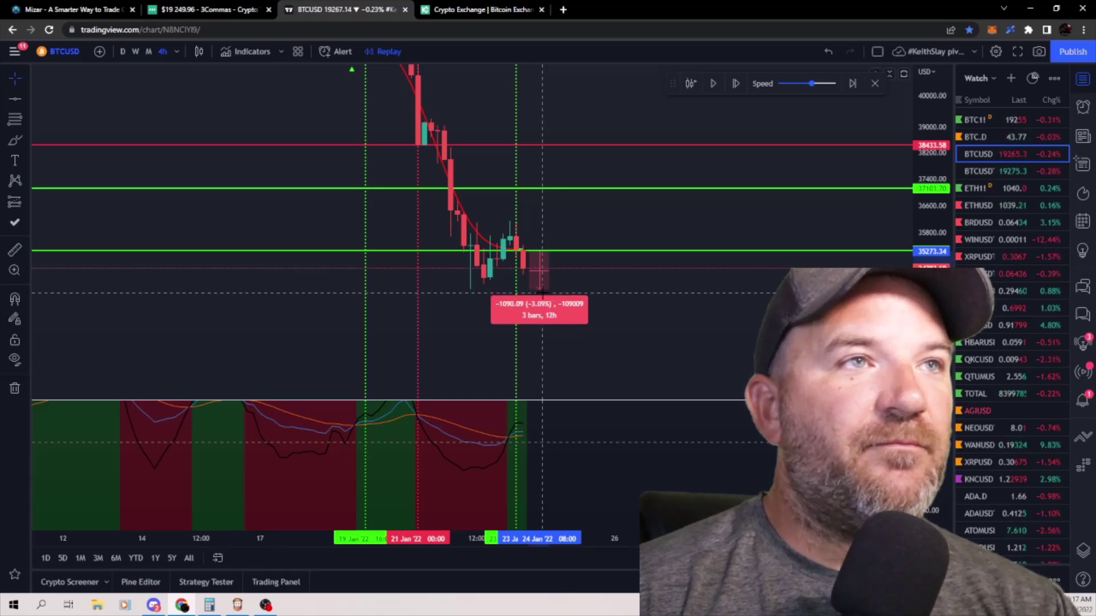
{"action": "left_click", "coordinate": [542, 292]}
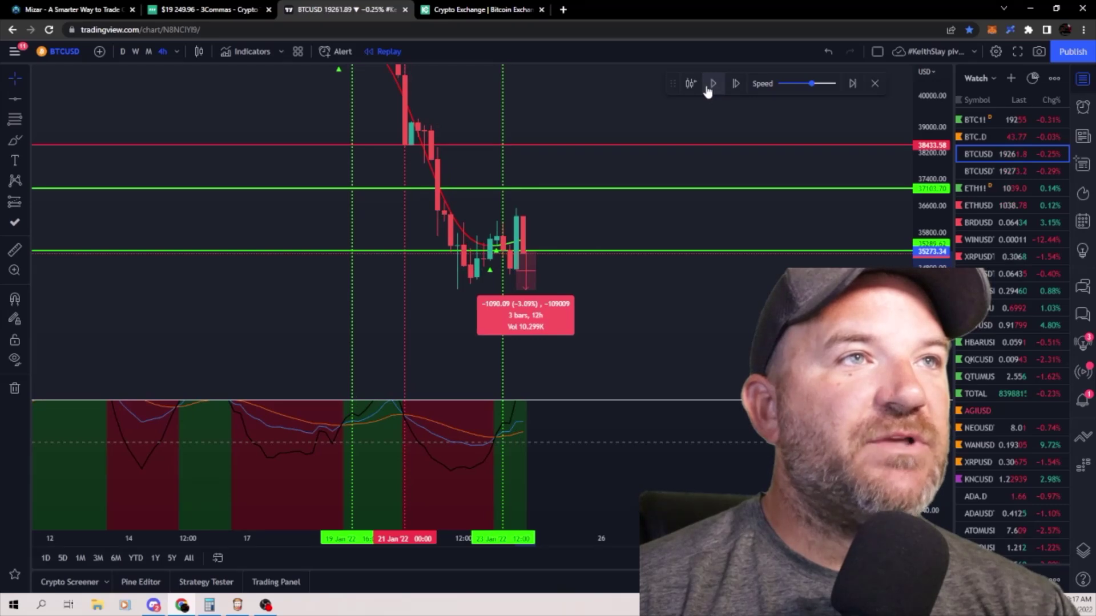
Measure the rise from the 35289.62 line up to the high of the latest candles
{"action": "left_click", "coordinate": [15, 249]}
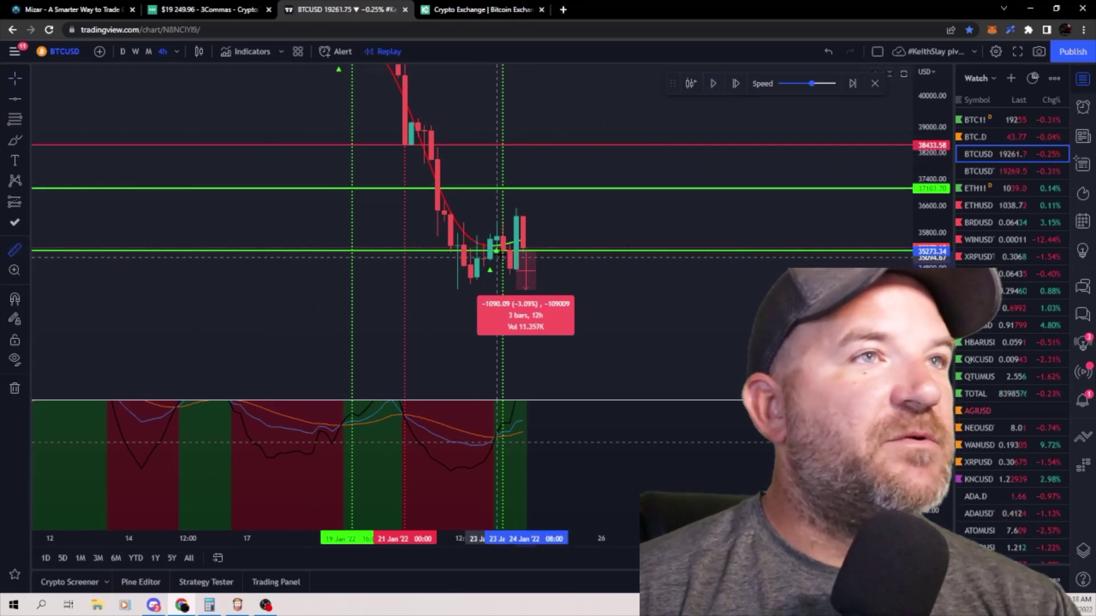
{"action": "left_click", "coordinate": [516, 251]}
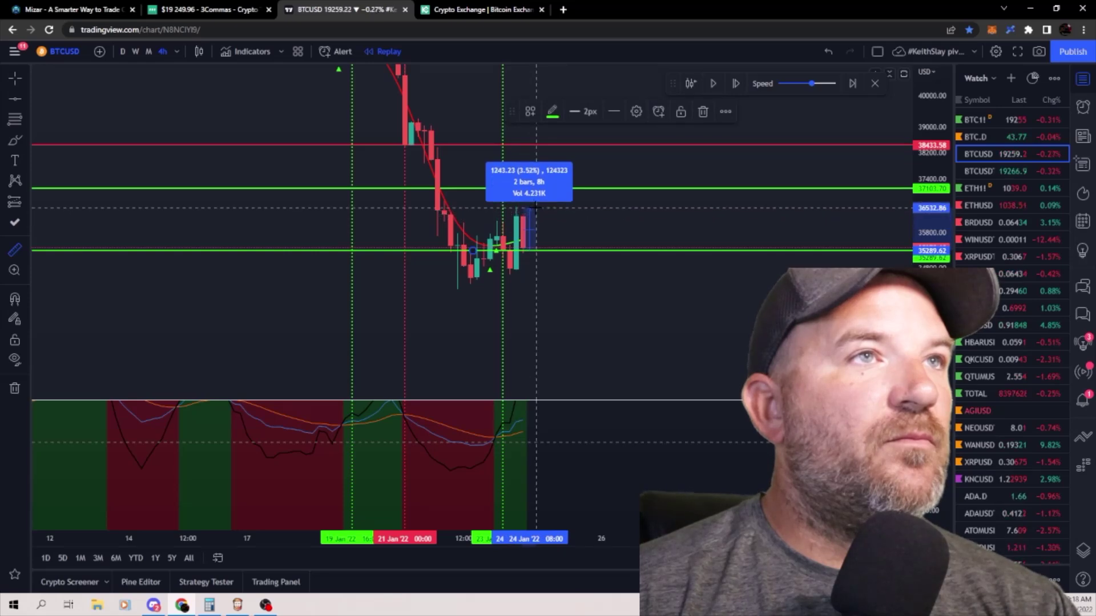
{"action": "left_click", "coordinate": [536, 208]}
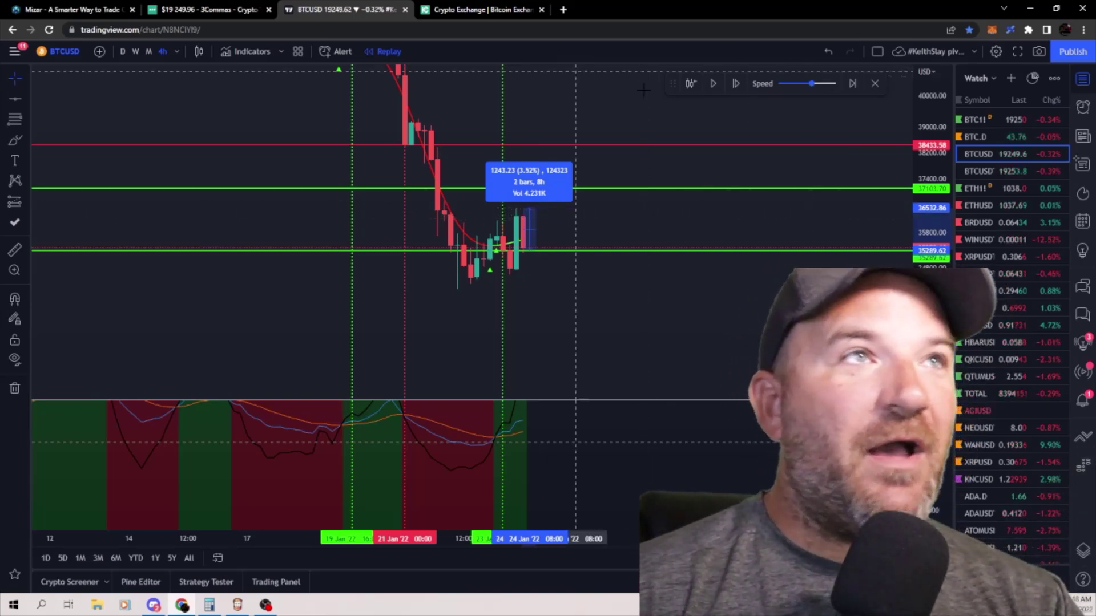
Switch the chart to the 15-minute interval and restart the replay from the 23 January 12:00 vertical line
{"action": "left_click", "coordinate": [187, 52]}
{"action": "left_click", "coordinate": [209, 238]}
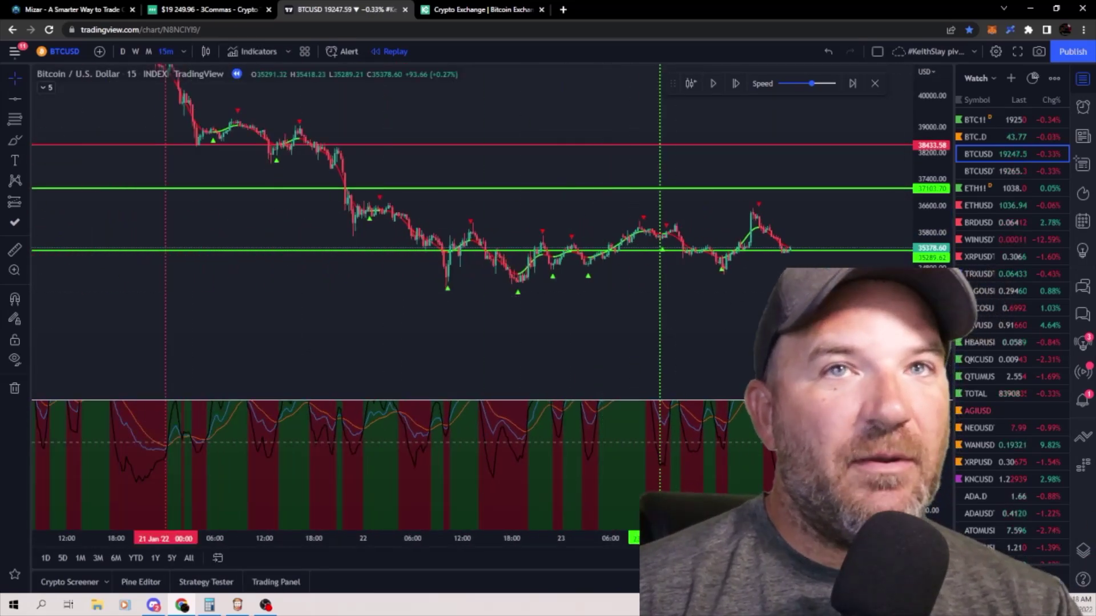
{"action": "left_click_drag", "start_coordinate": [856, 246], "coordinate": [667, 226]}
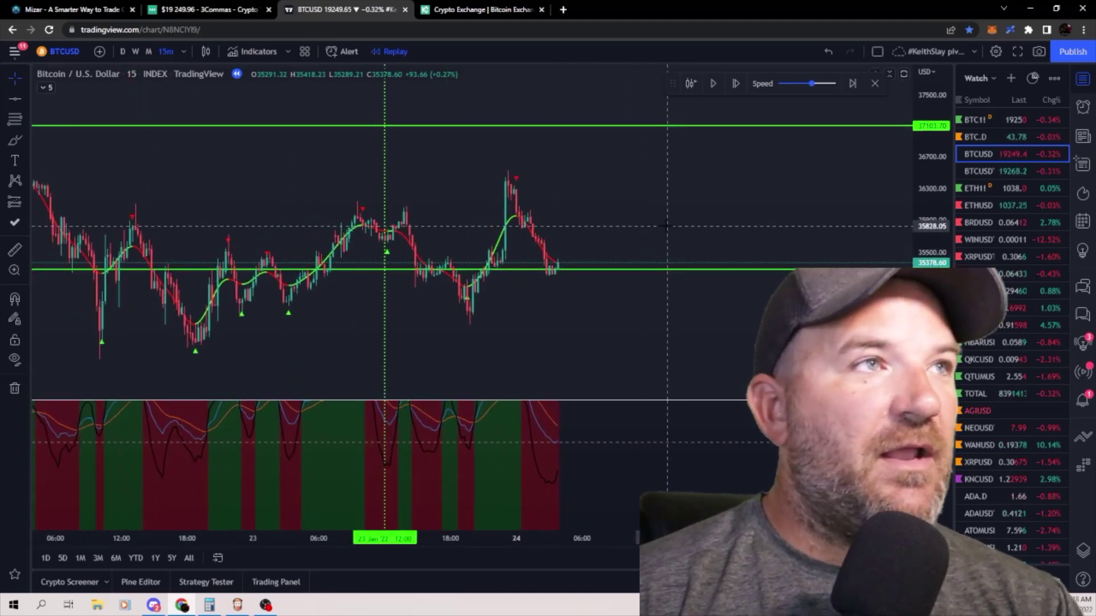
{"action": "left_click", "coordinate": [690, 88]}
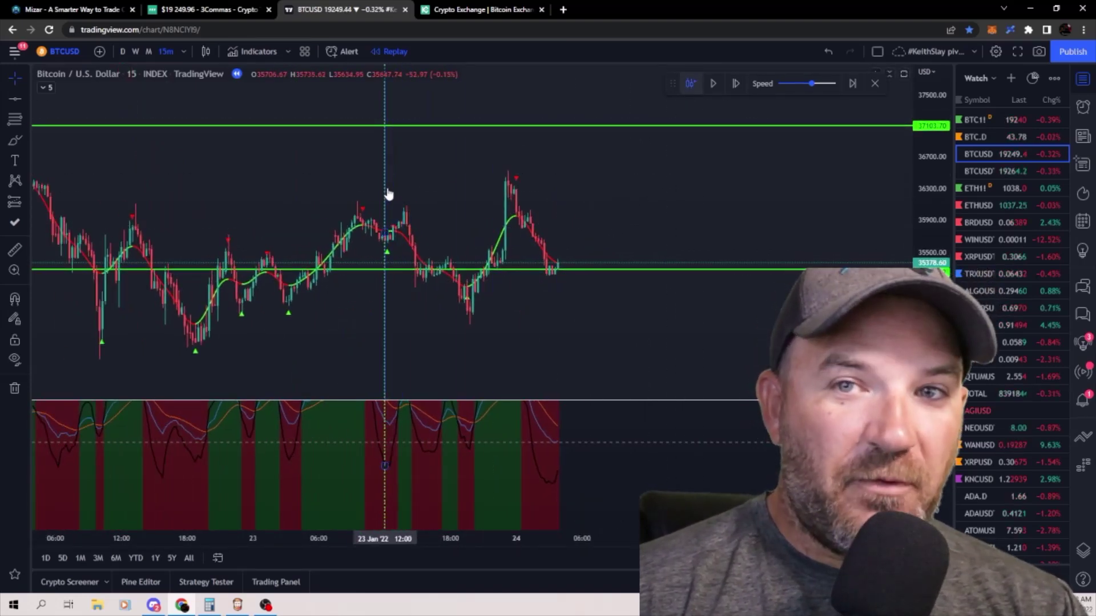
{"action": "left_click", "coordinate": [386, 194]}
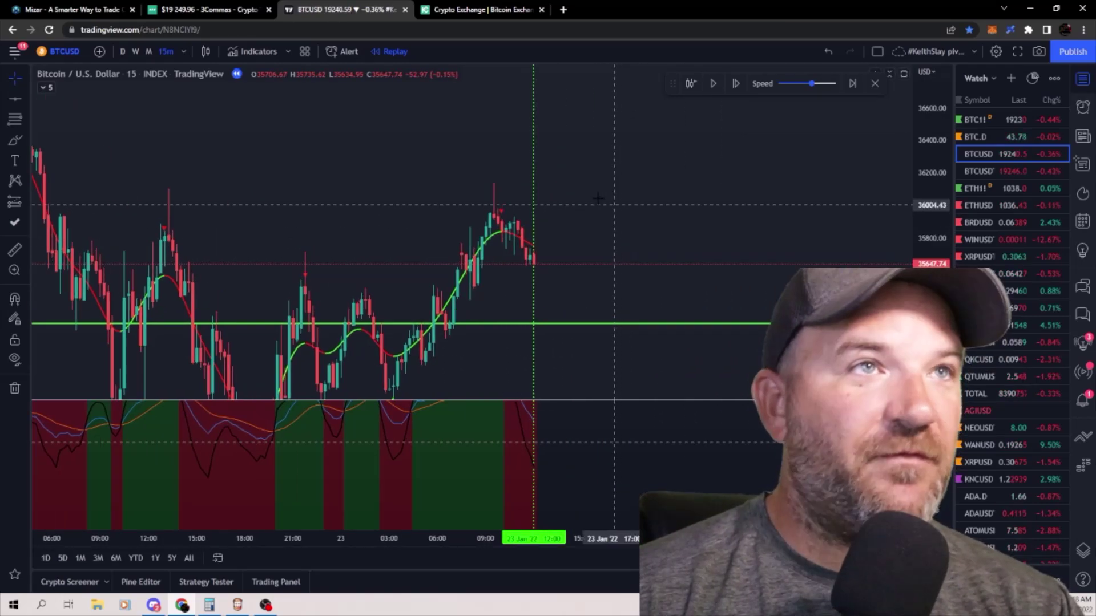
Advance the replay past 23 January 12:00 and measure the rise from the indicator curve at the vertical line to the recent high
{"action": "left_click", "coordinate": [711, 85]}
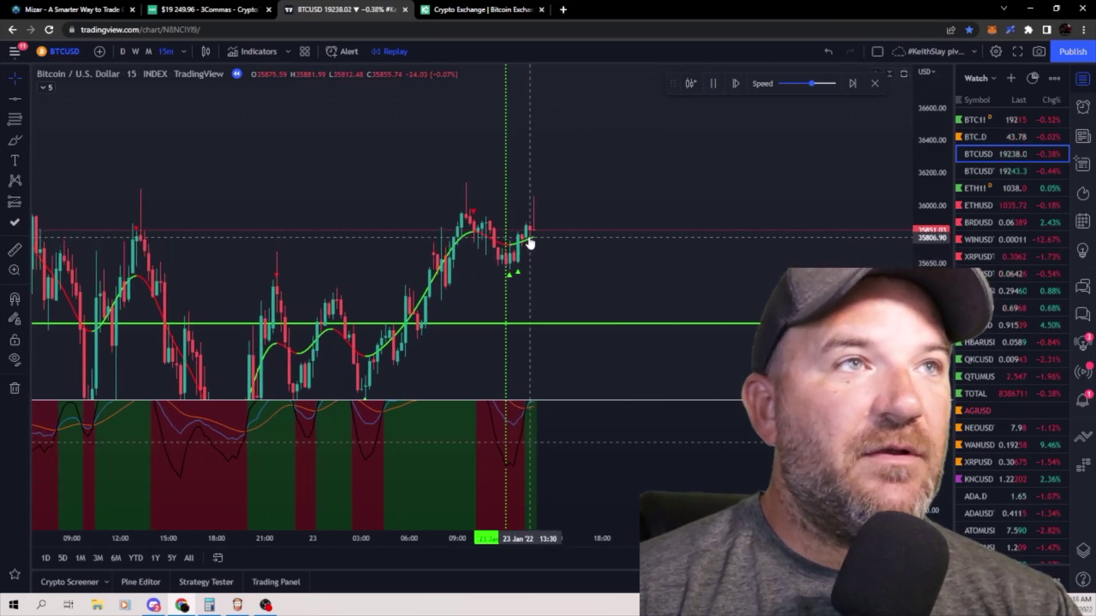
{"action": "left_click", "coordinate": [713, 83]}
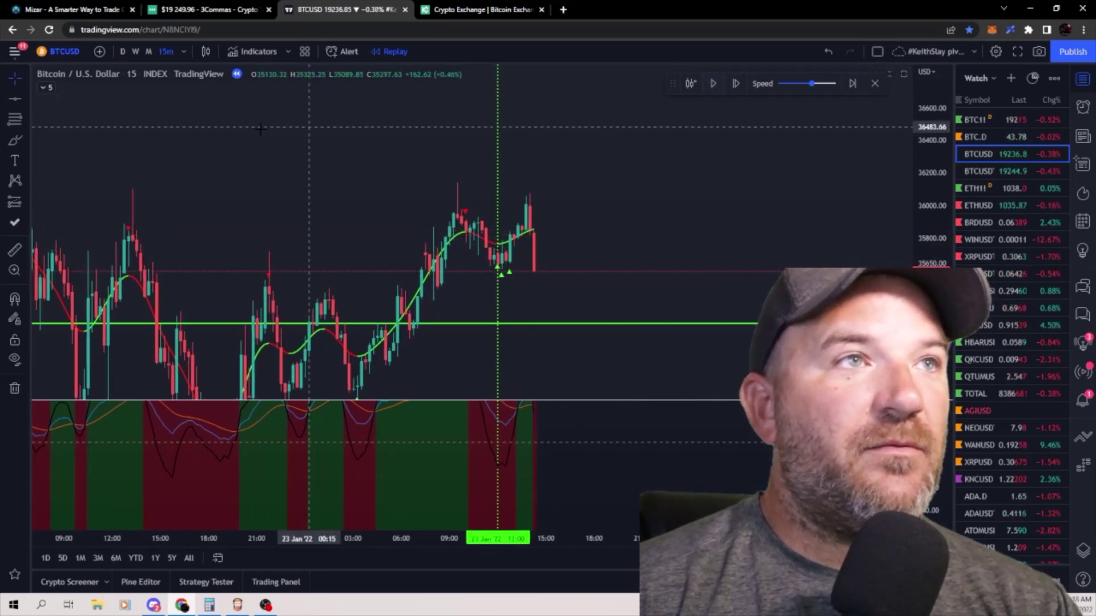
{"action": "left_click", "coordinate": [15, 249]}
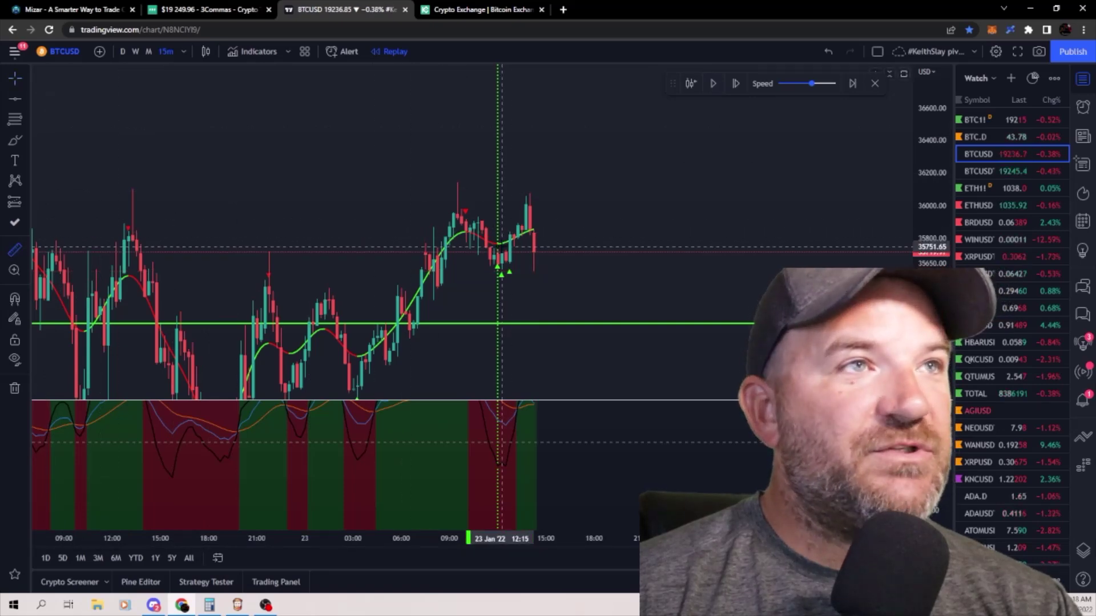
{"action": "left_click", "coordinate": [498, 244]}
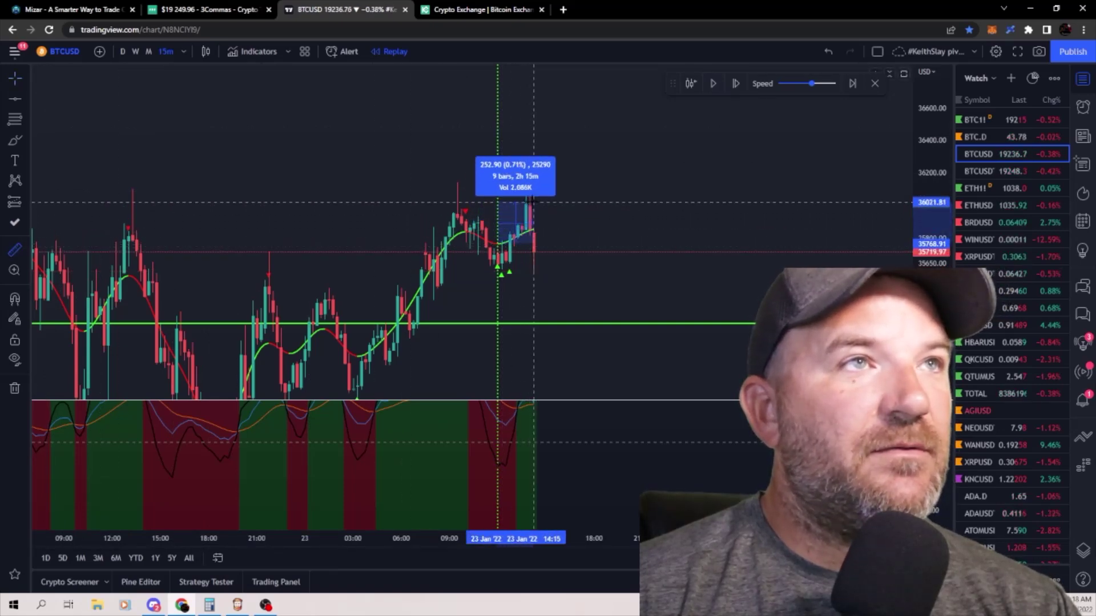
{"action": "left_click", "coordinate": [537, 201]}
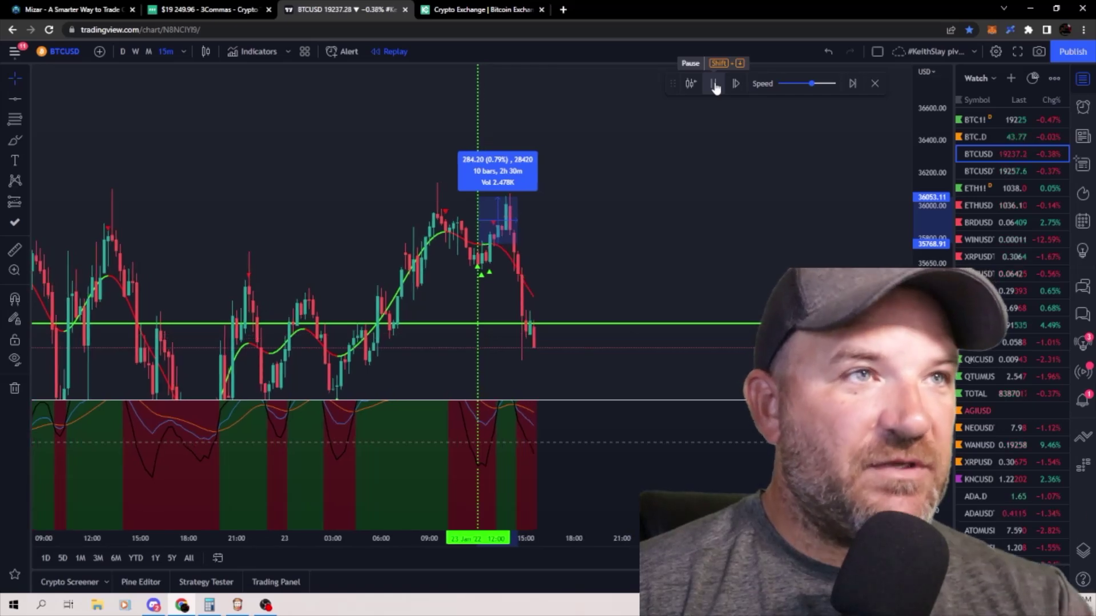
Clear the measurement and move the green vertical line to the 23 January 12:15 candle
{"action": "left_click", "coordinate": [602, 163]}
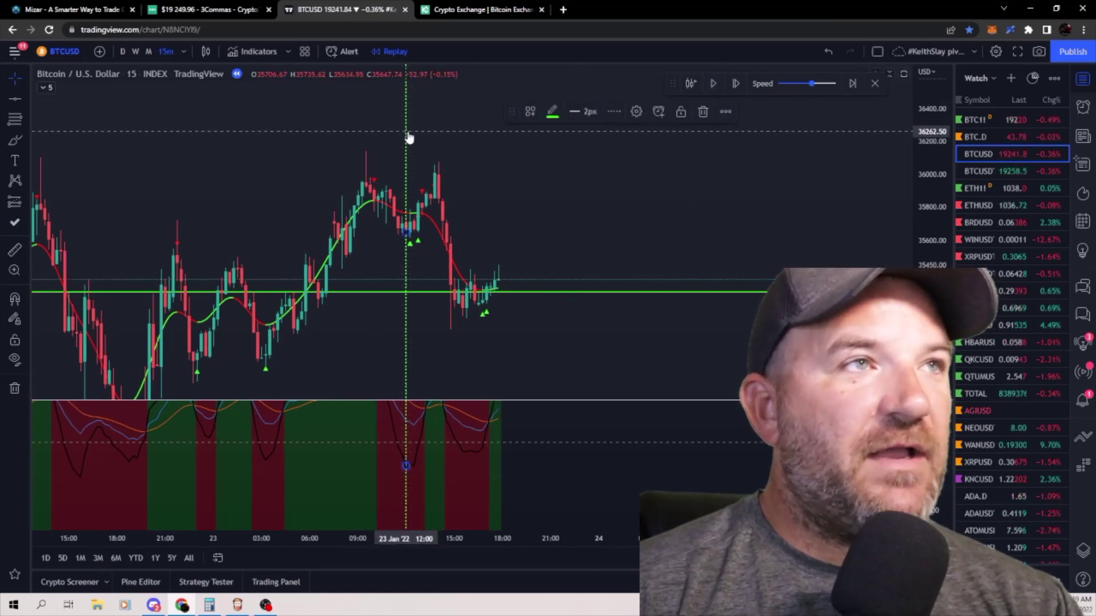
{"action": "left_click", "coordinate": [487, 135]}
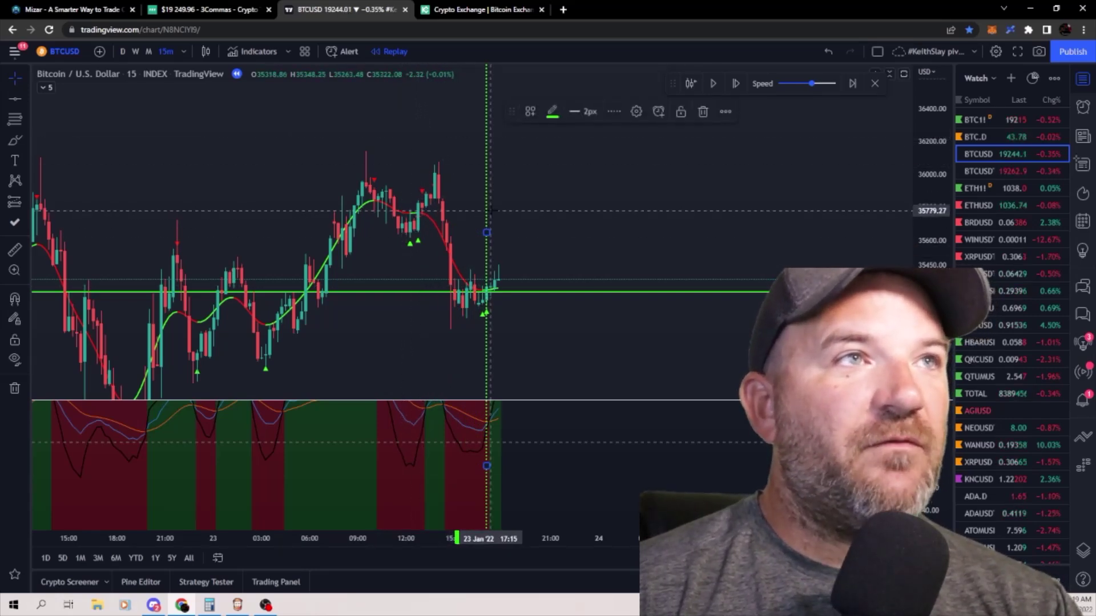
{"action": "mouse_move", "coordinate": [486, 208]}
{"action": "left_mouse_down"}
{"action": "mouse_move", "coordinate": [416, 204]}
{"action": "mouse_move", "coordinate": [410, 223]}
{"action": "left_mouse_up"}
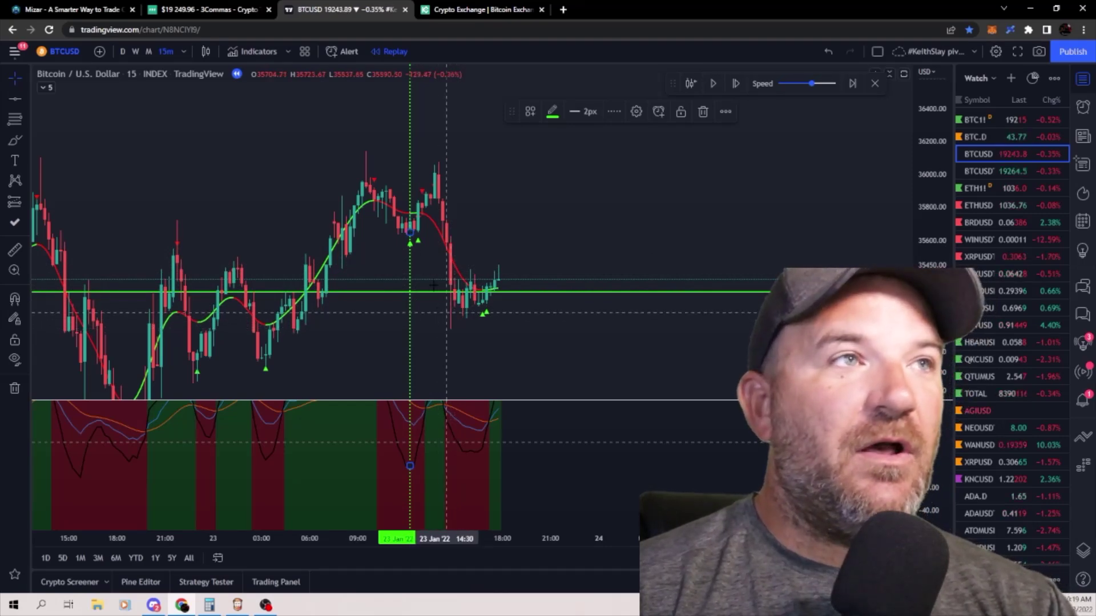
Measure the price drop from the indicator curve at the 12:15 vertical line down to the low near 15:30
{"action": "left_click", "coordinate": [15, 249]}
{"action": "left_click", "coordinate": [406, 213]}
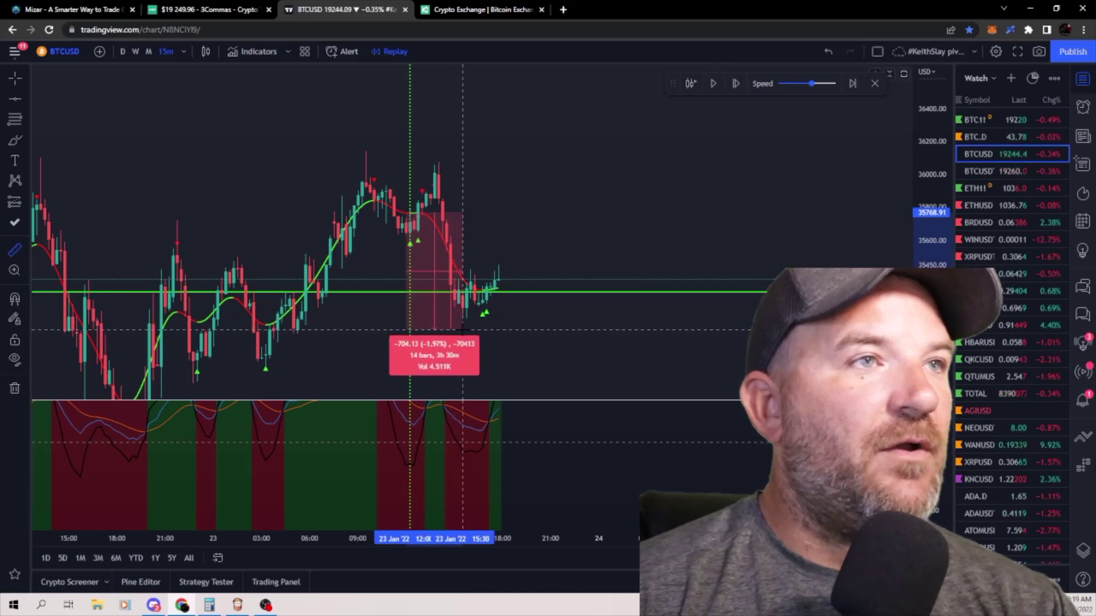
{"action": "left_click", "coordinate": [410, 220]}
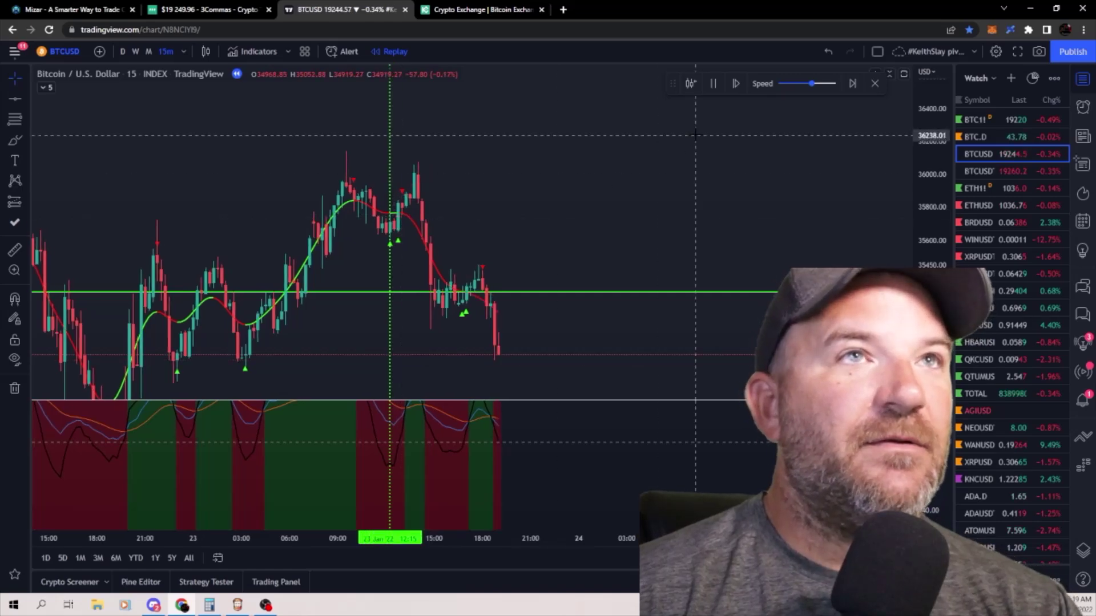
Pause the advanced replay and measure the drop from the curve at the 12:15 vertical line to the candles near 19:45
{"action": "left_click", "coordinate": [713, 85]}
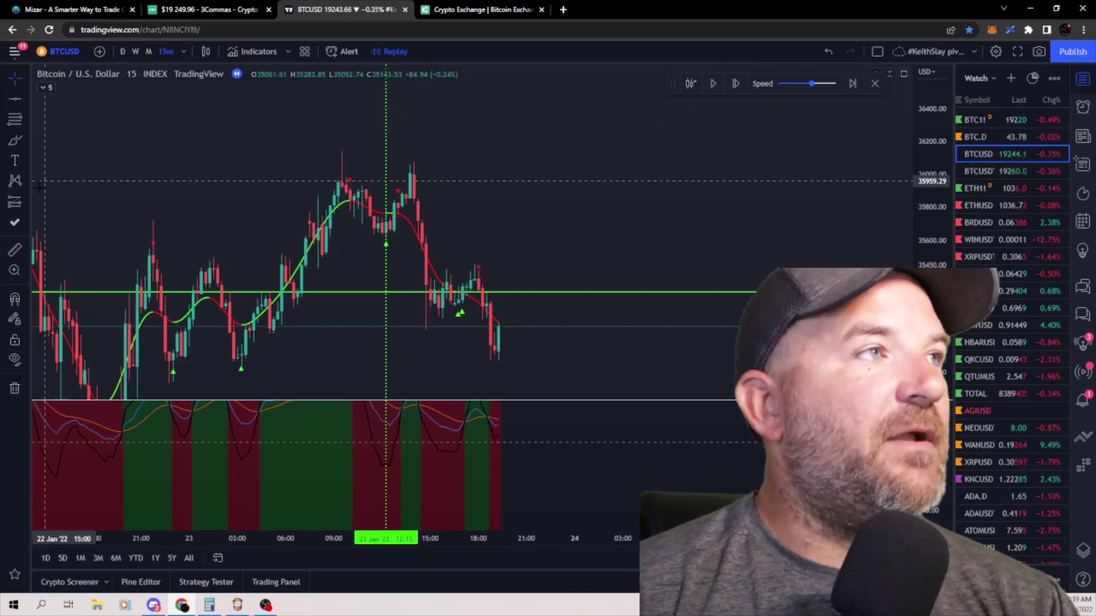
{"action": "left_click", "coordinate": [15, 251]}
{"action": "left_click", "coordinate": [386, 214]}
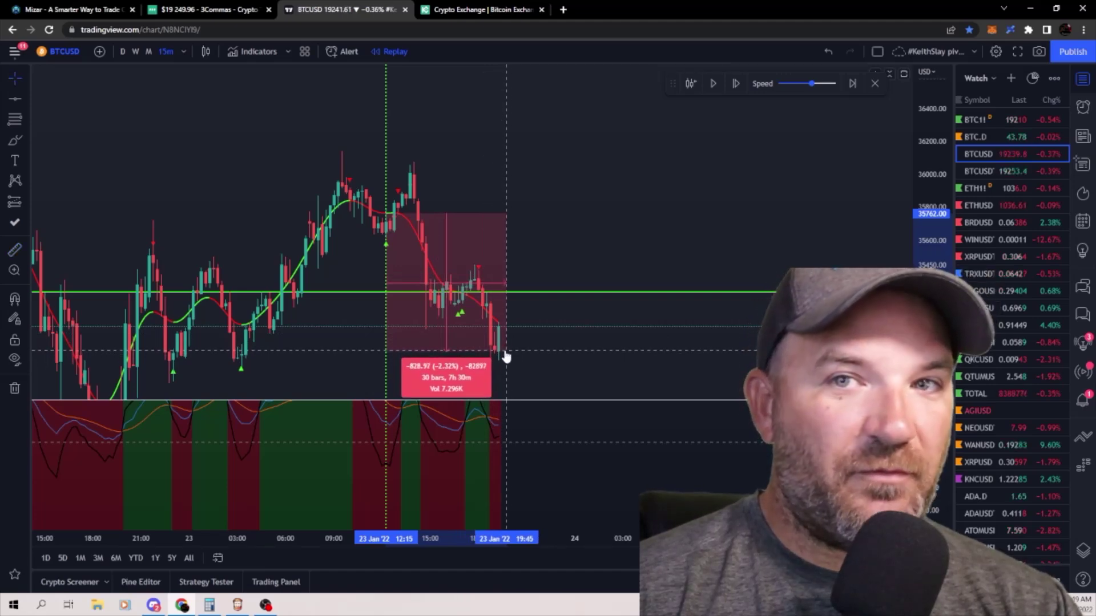
{"action": "left_click", "coordinate": [502, 355]}
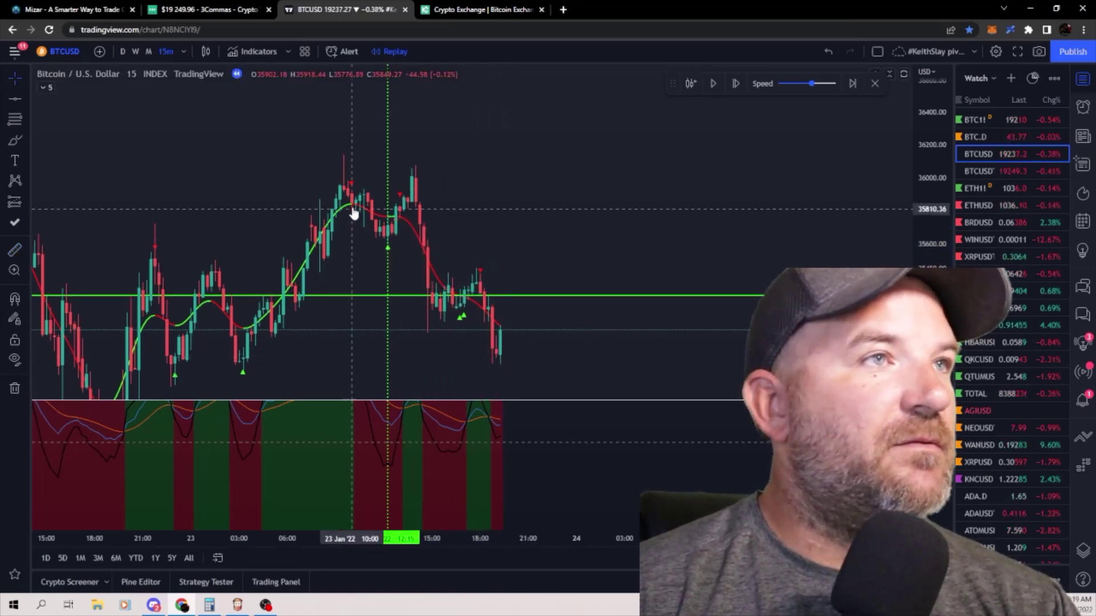
Advance the replay a few more candles and measure the drop from the 12:15 vertical line to the newest low
{"action": "left_click", "coordinate": [713, 84]}
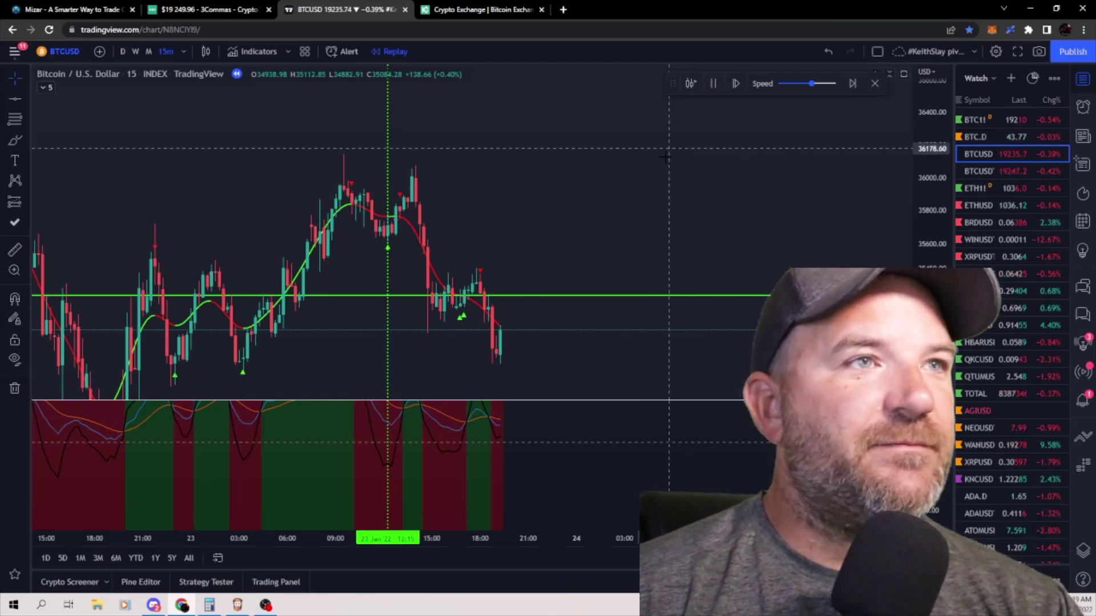
{"action": "left_click", "coordinate": [713, 83]}
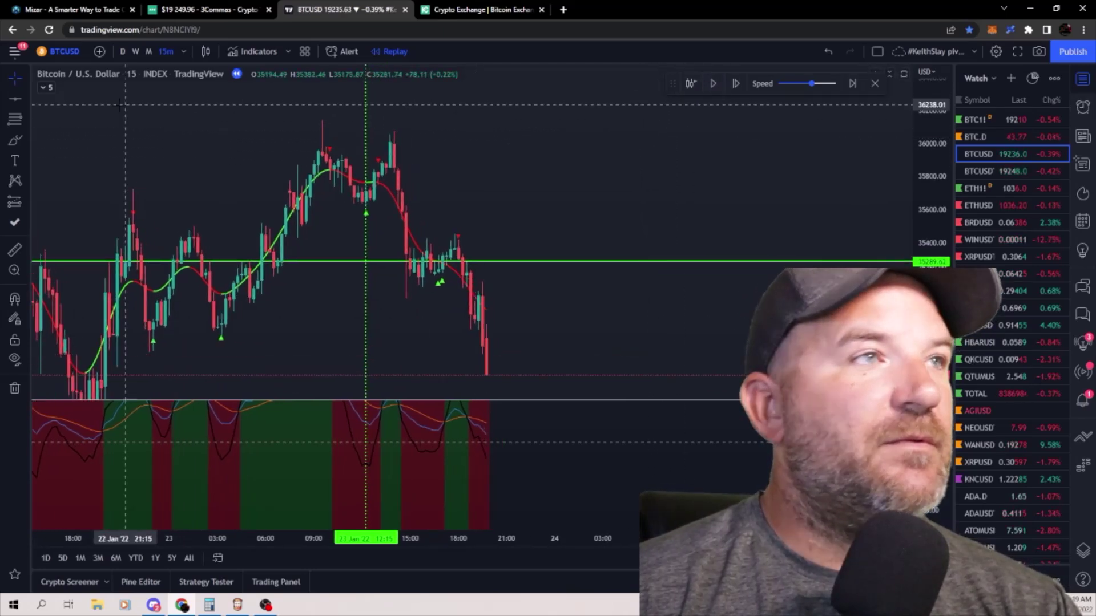
{"action": "left_click", "coordinate": [366, 183]}
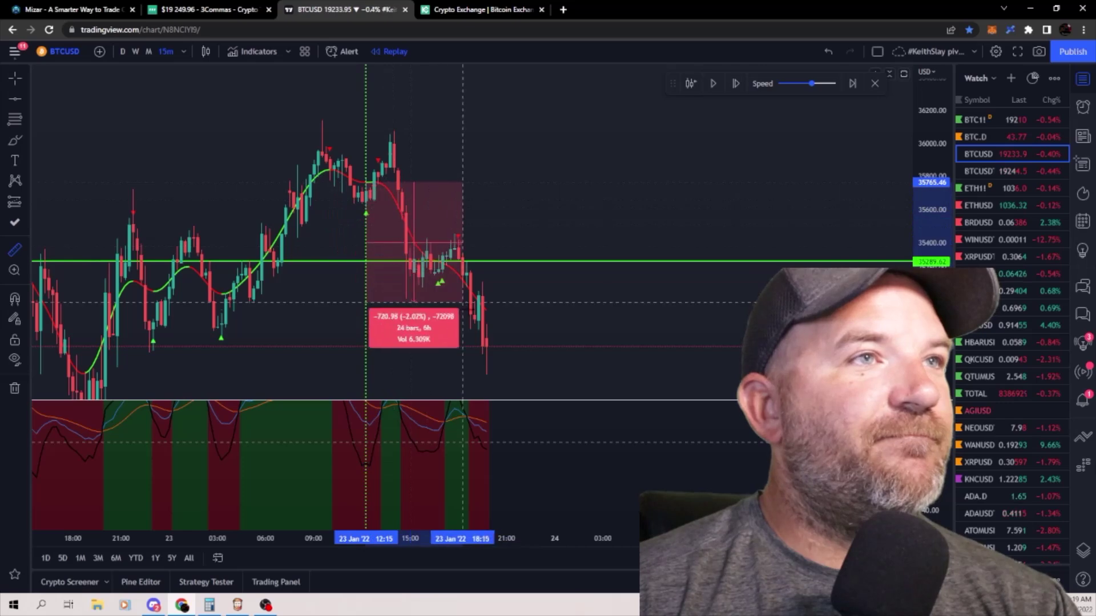
{"action": "left_click", "coordinate": [496, 377]}
{"action": "left_click", "coordinate": [524, 160]}
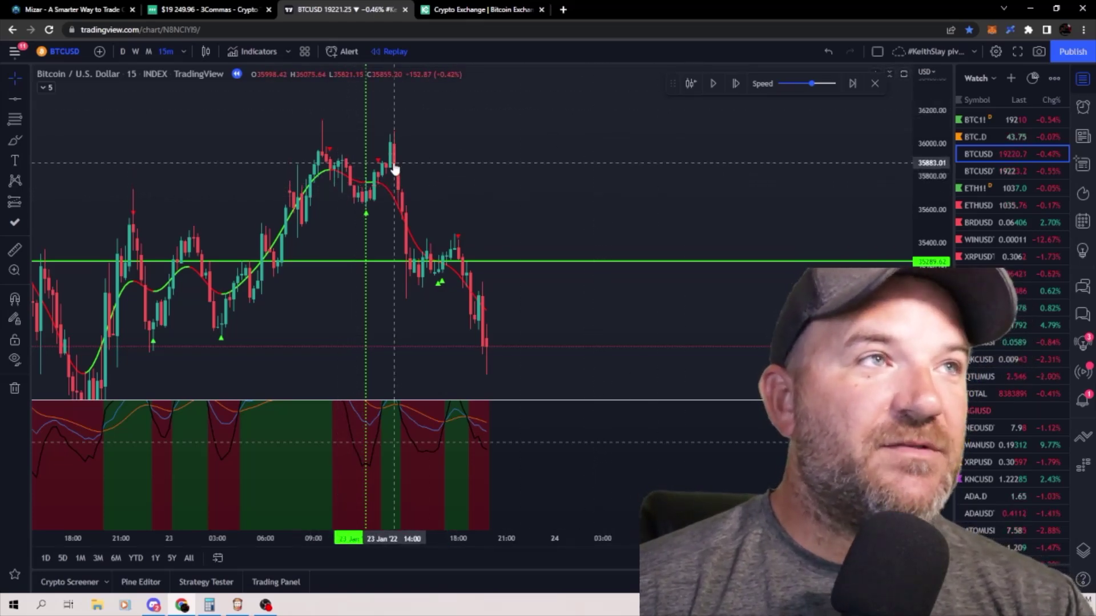
Delete the green vertical line at 12:15 and the green horizontal line at 35289.62
{"action": "left_click", "coordinate": [366, 151]}
{"action": "left_click", "coordinate": [702, 113]}
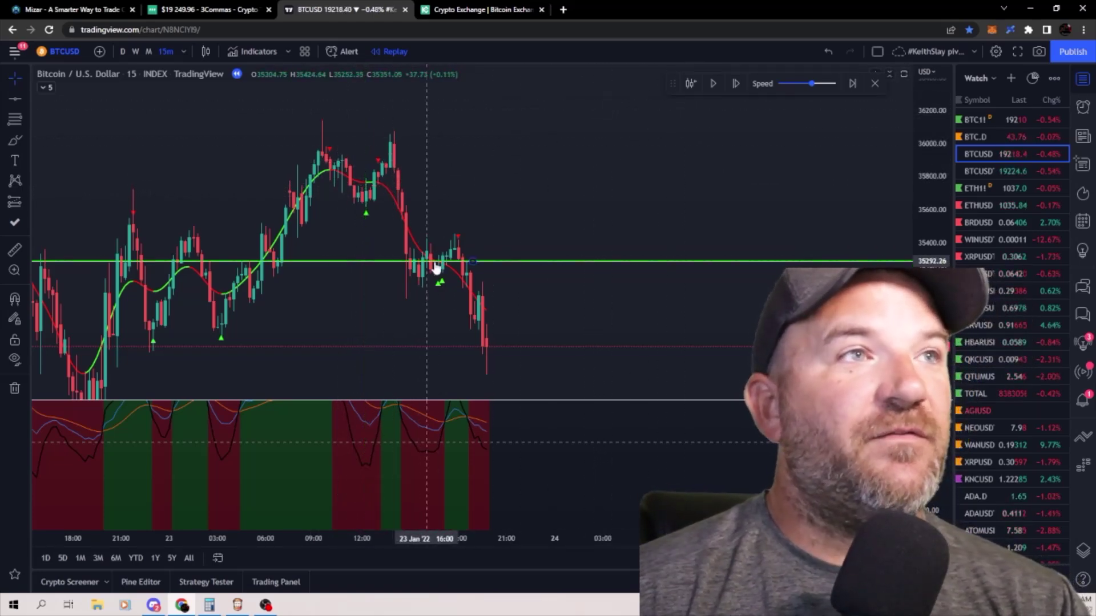
{"action": "left_click", "coordinate": [473, 262]}
{"action": "left_click", "coordinate": [703, 112]}
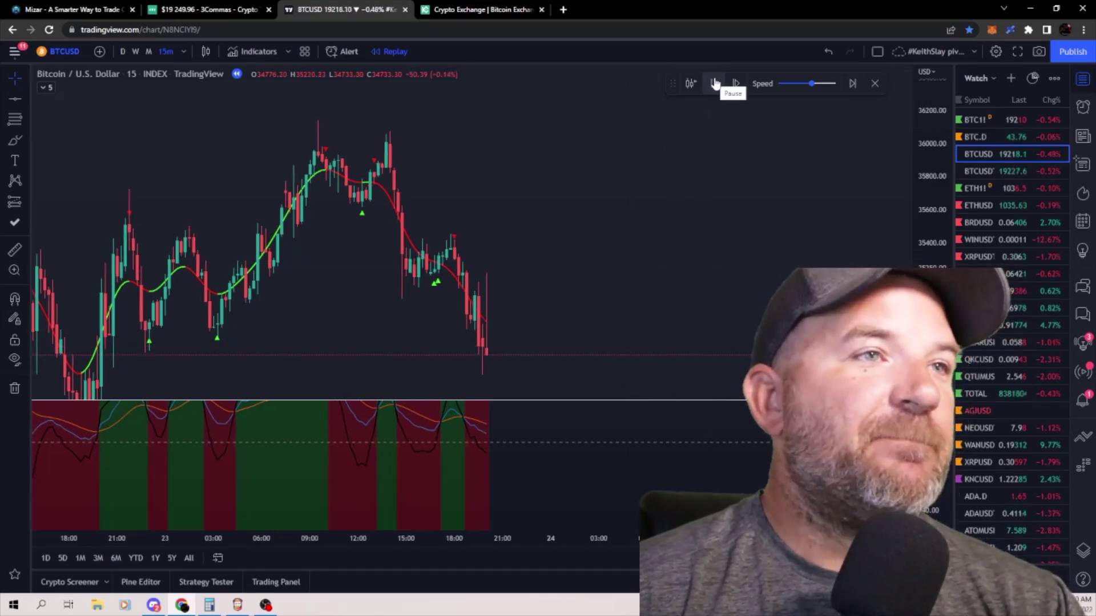
Advance the replay until the indicator curve turns green and mark the 23 January 20:30 candle with a vertical line
{"action": "left_click", "coordinate": [714, 83]}
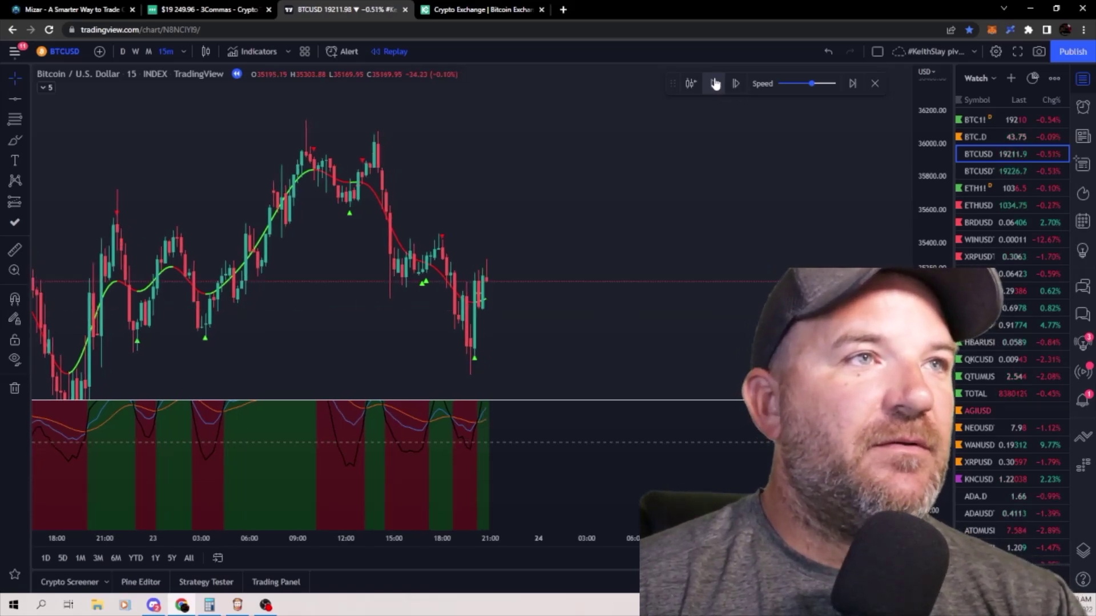
{"action": "left_click", "coordinate": [715, 83]}
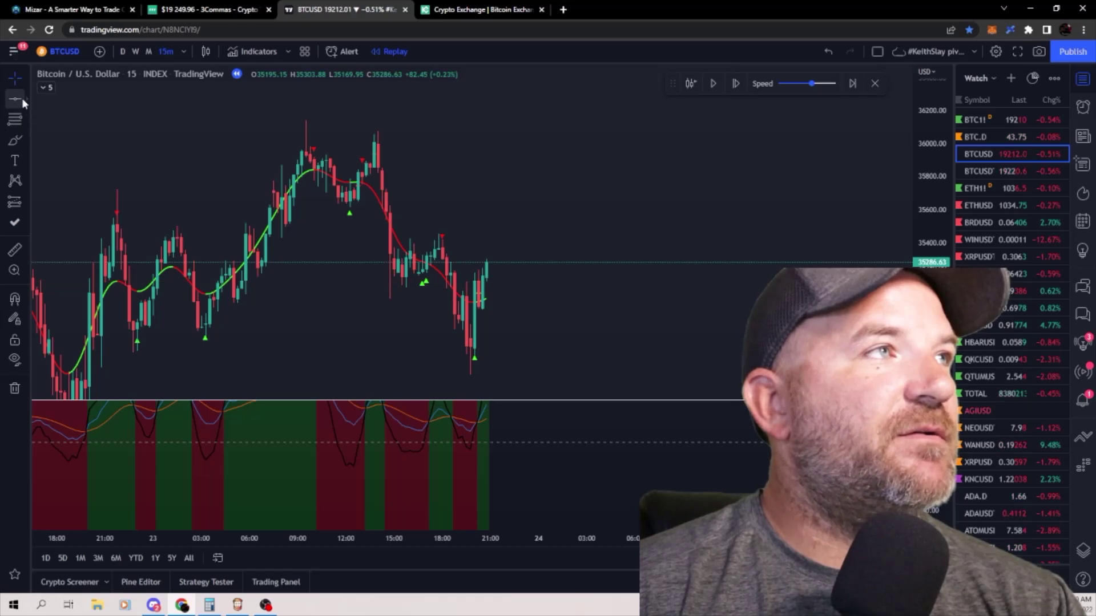
{"action": "left_click", "coordinate": [25, 99]}
{"action": "left_click", "coordinate": [69, 283]}
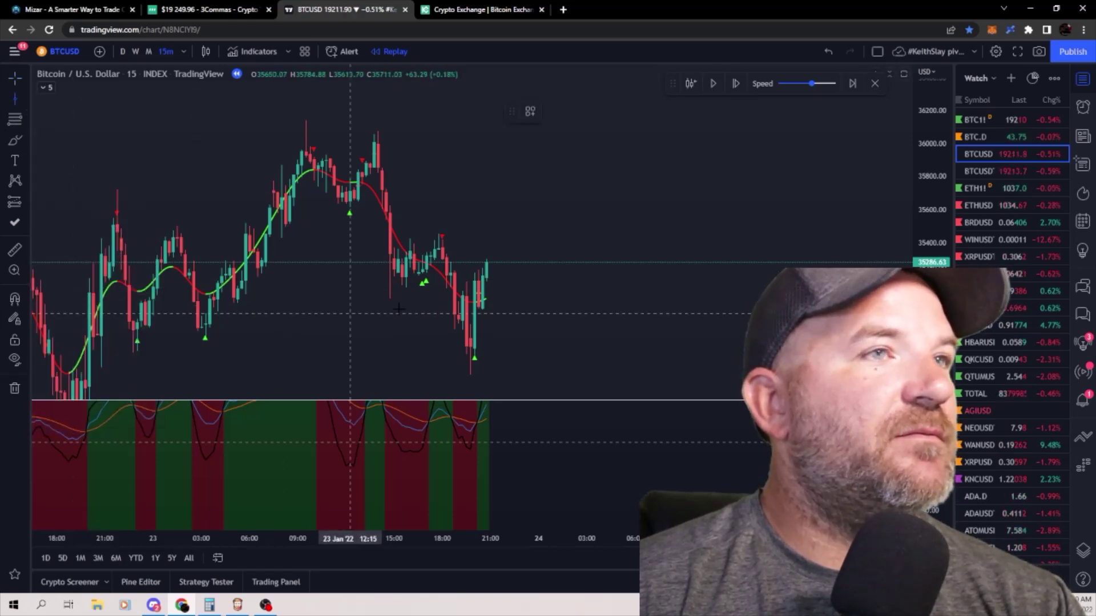
{"action": "left_click", "coordinate": [482, 278]}
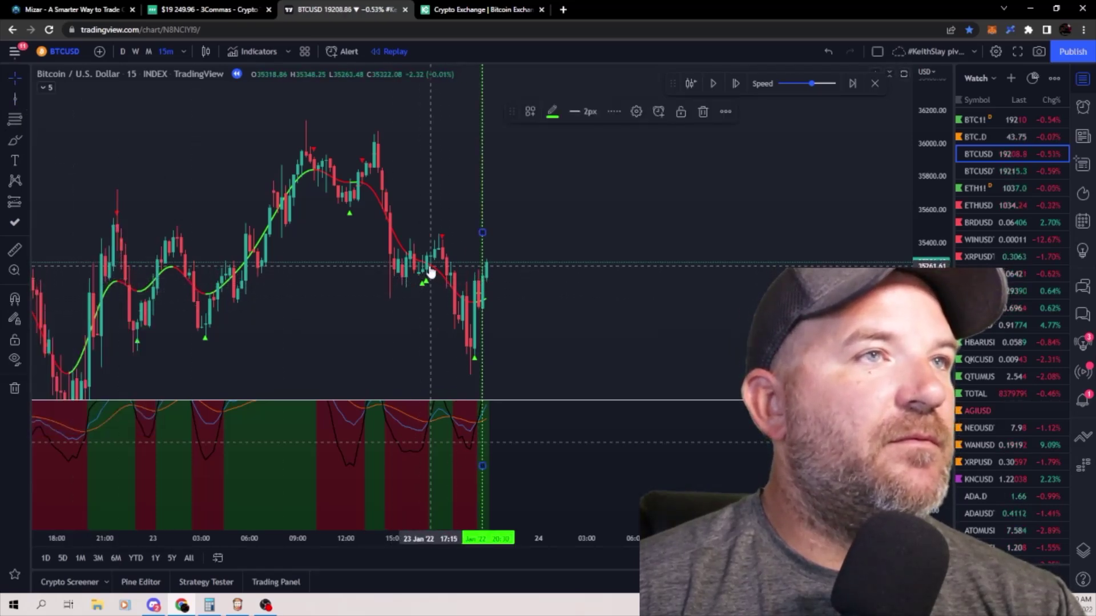
Add a green horizontal line at the price level of the candles beside the 20:30 vertical line
{"action": "left_click", "coordinate": [24, 98]}
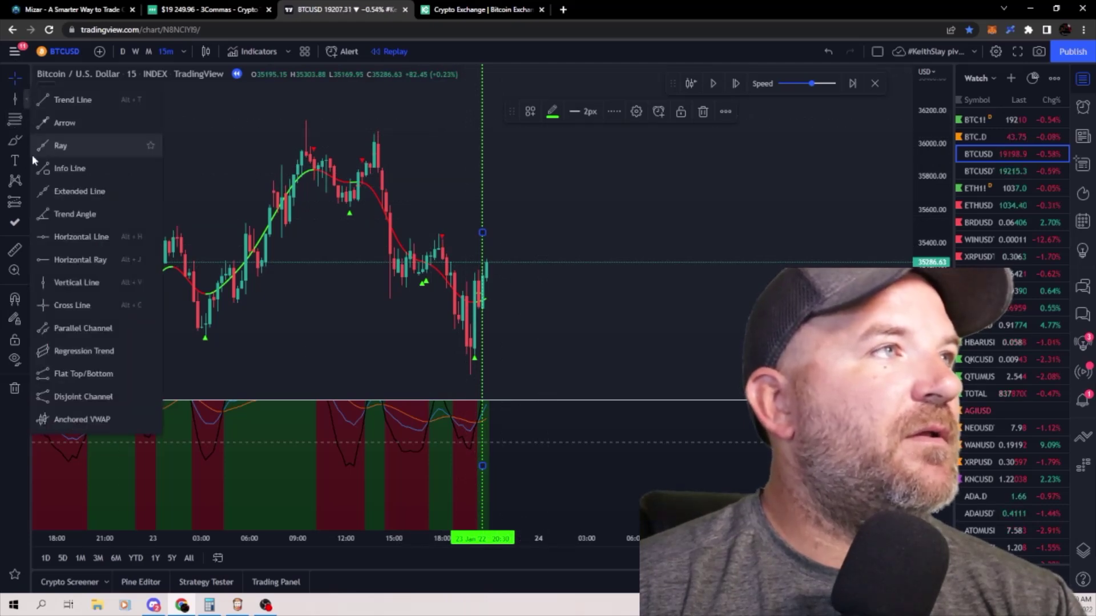
{"action": "left_click", "coordinate": [50, 236]}
{"action": "left_click", "coordinate": [473, 277]}
{"action": "left_click_drag", "start_coordinate": [585, 481], "coordinate": [596, 481]}
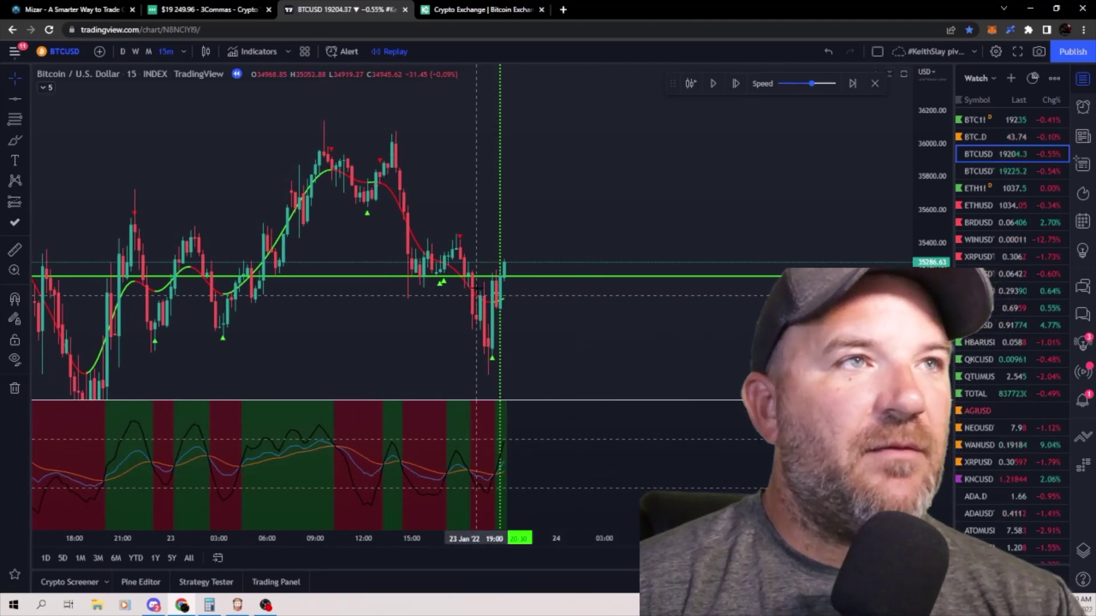
Advance the replay past 23 January 20:30 and measure the rise from the green horizontal line to the recent candle high
{"action": "left_click", "coordinate": [710, 84]}
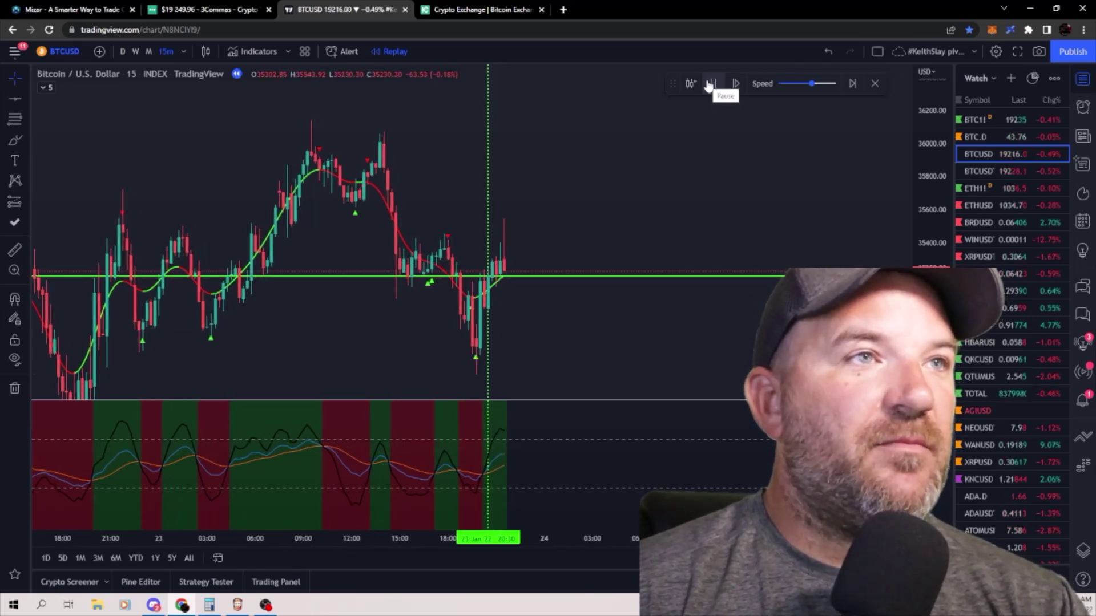
{"action": "left_click", "coordinate": [709, 84]}
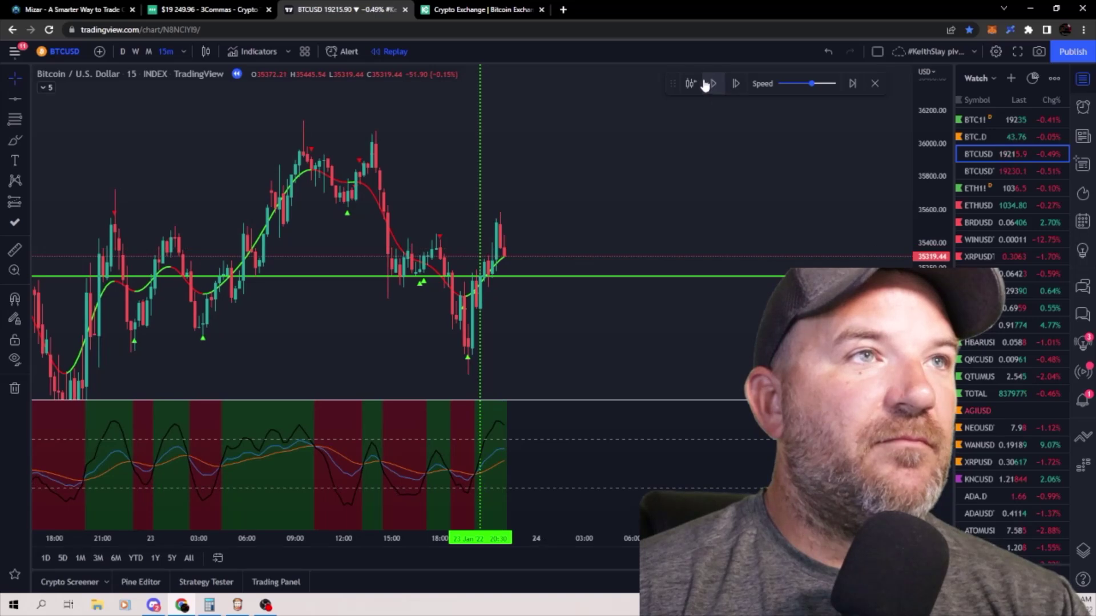
{"action": "left_click", "coordinate": [15, 249]}
{"action": "left_click", "coordinate": [488, 274]}
{"action": "left_click", "coordinate": [505, 211]}
Advance the replay through the sharp rally and measure the rise from the green horizontal line to the top of the latest candles
{"action": "left_click", "coordinate": [712, 84]}
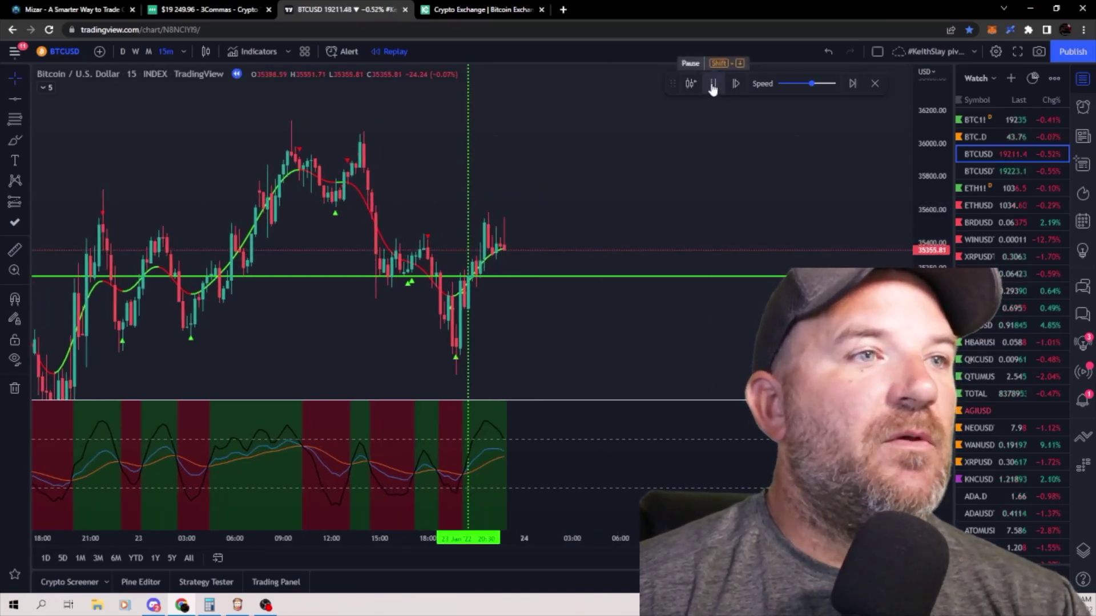
{"action": "left_click", "coordinate": [712, 84]}
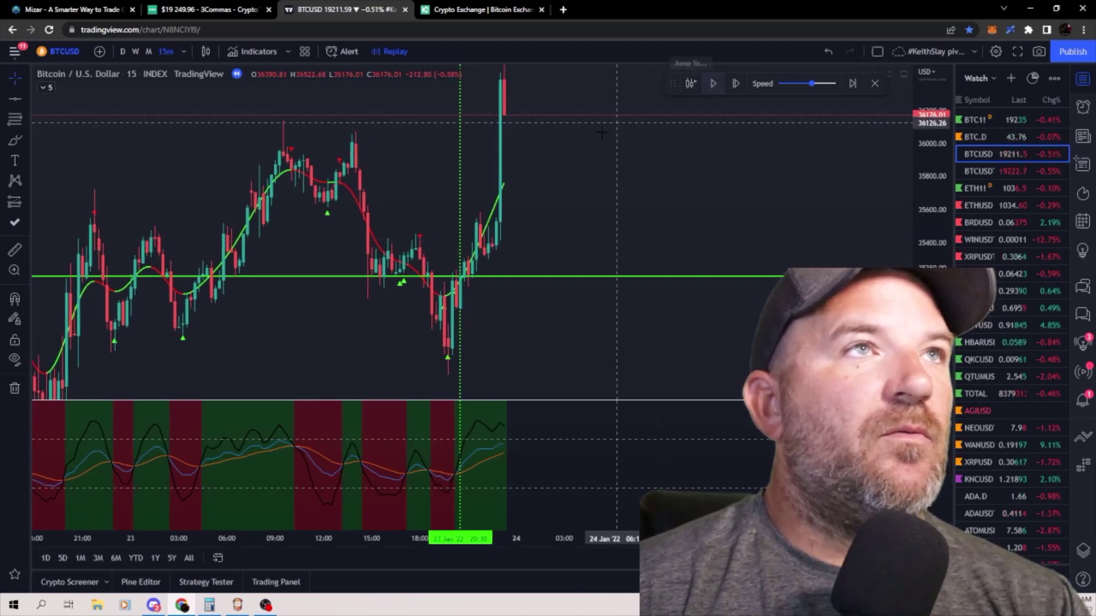
{"action": "left_click", "coordinate": [14, 250]}
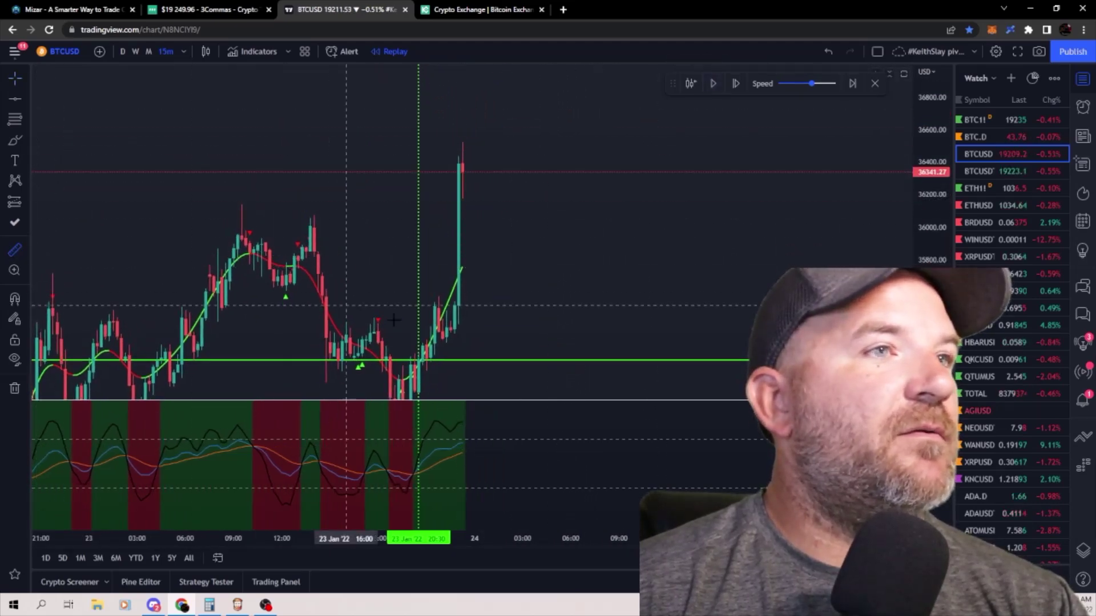
{"action": "left_click", "coordinate": [435, 357]}
{"action": "left_click", "coordinate": [502, 163]}
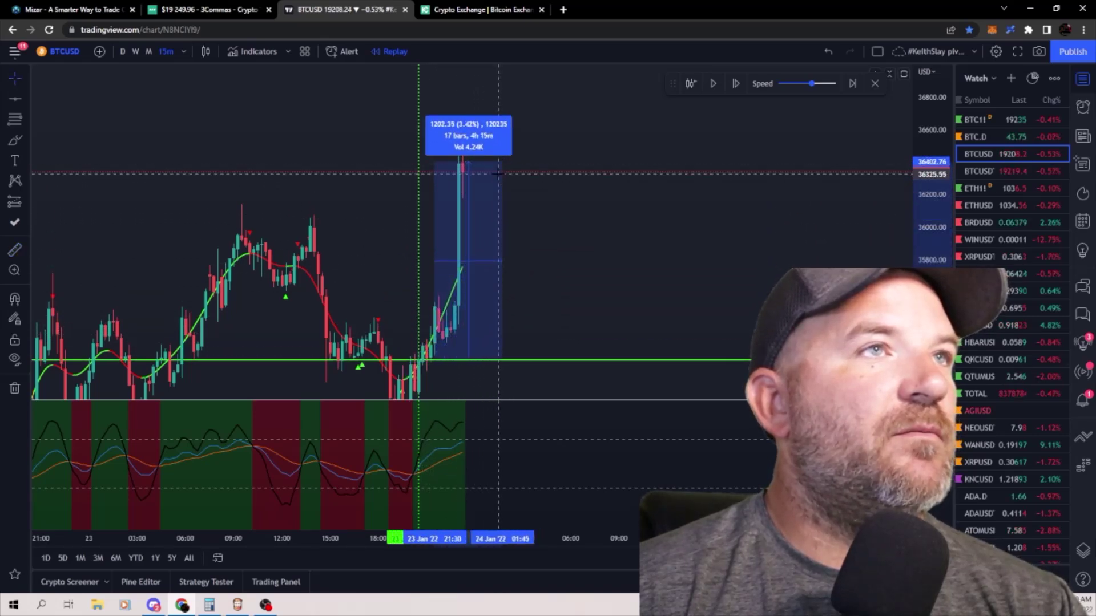